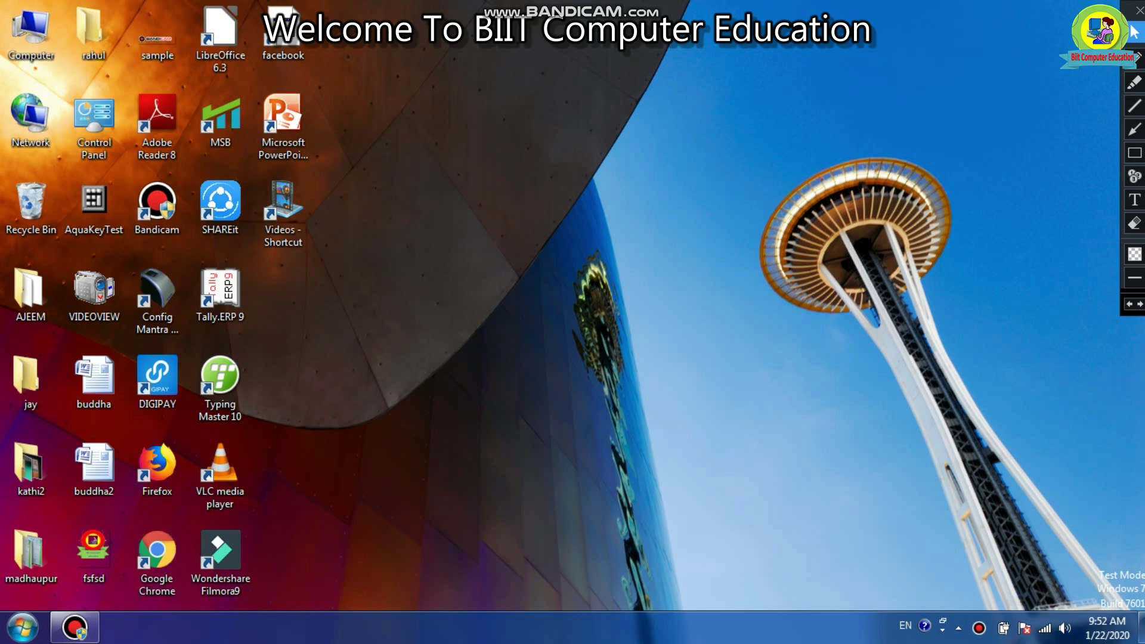
Step: Launch Google Chrome from the desktop icon
click(157, 564)
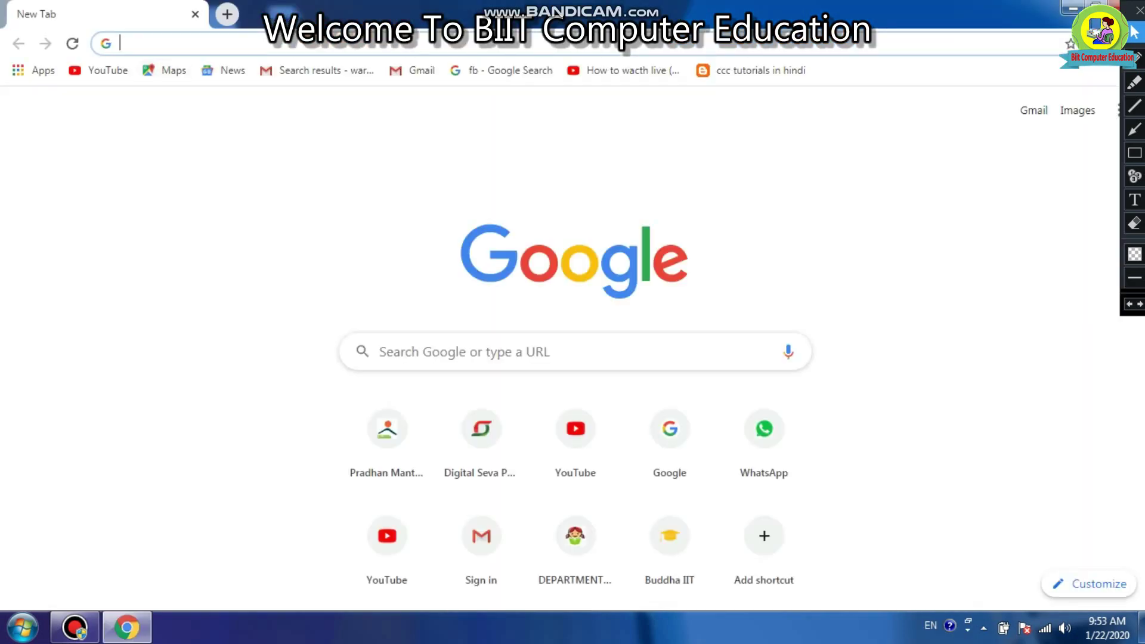
Step: Go to google.com and search for 'nse' to reach the NSE India site
text(goog)
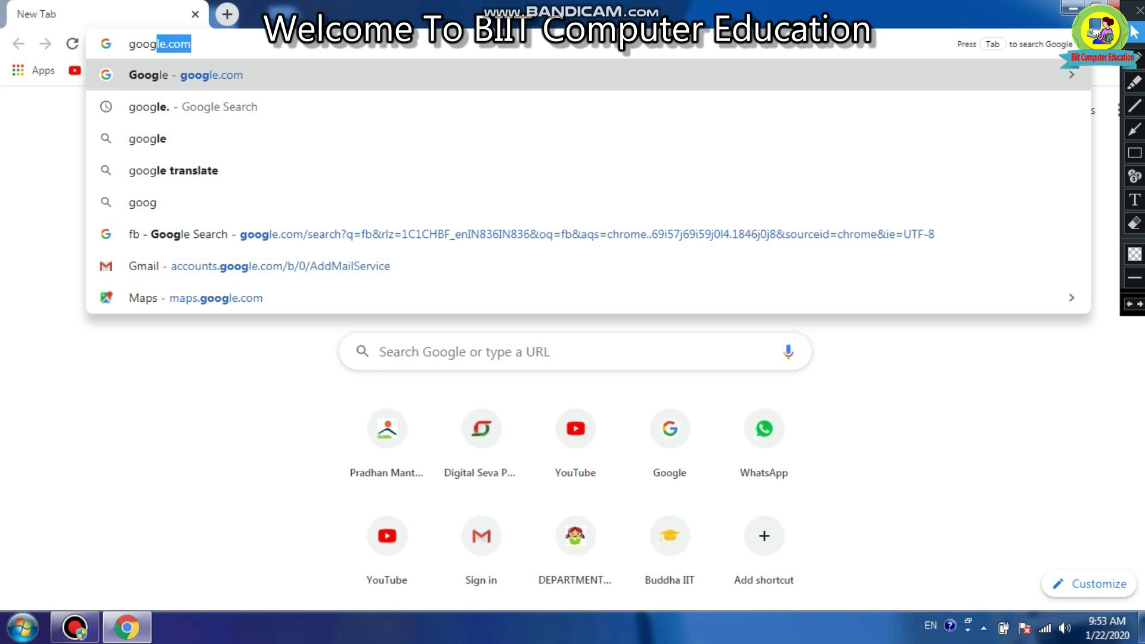
key(Return)
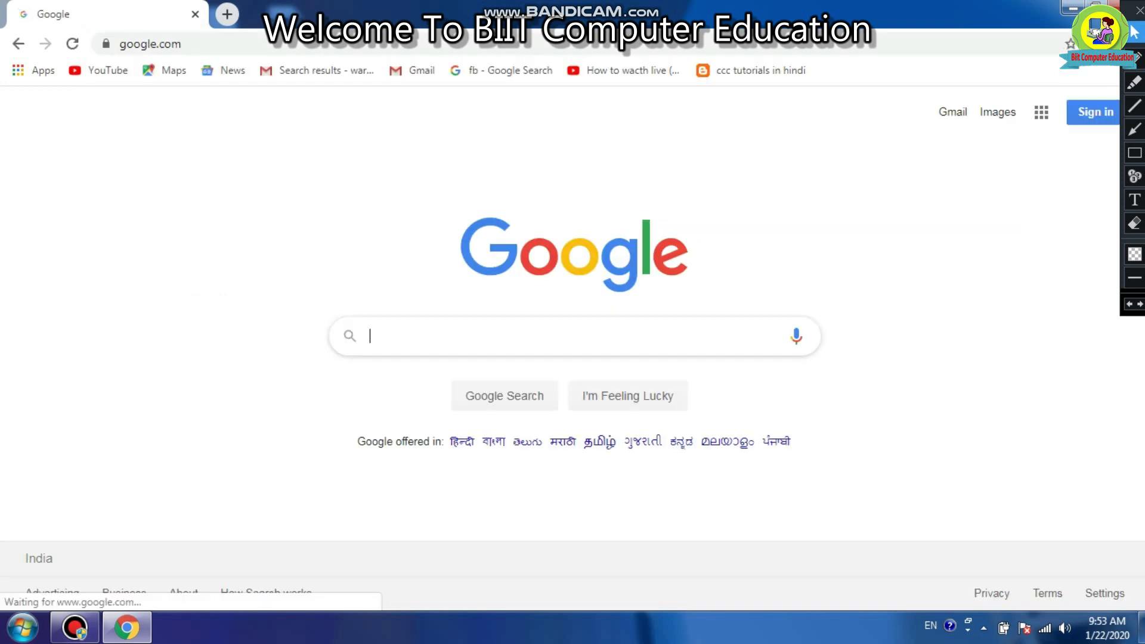
text(nse)
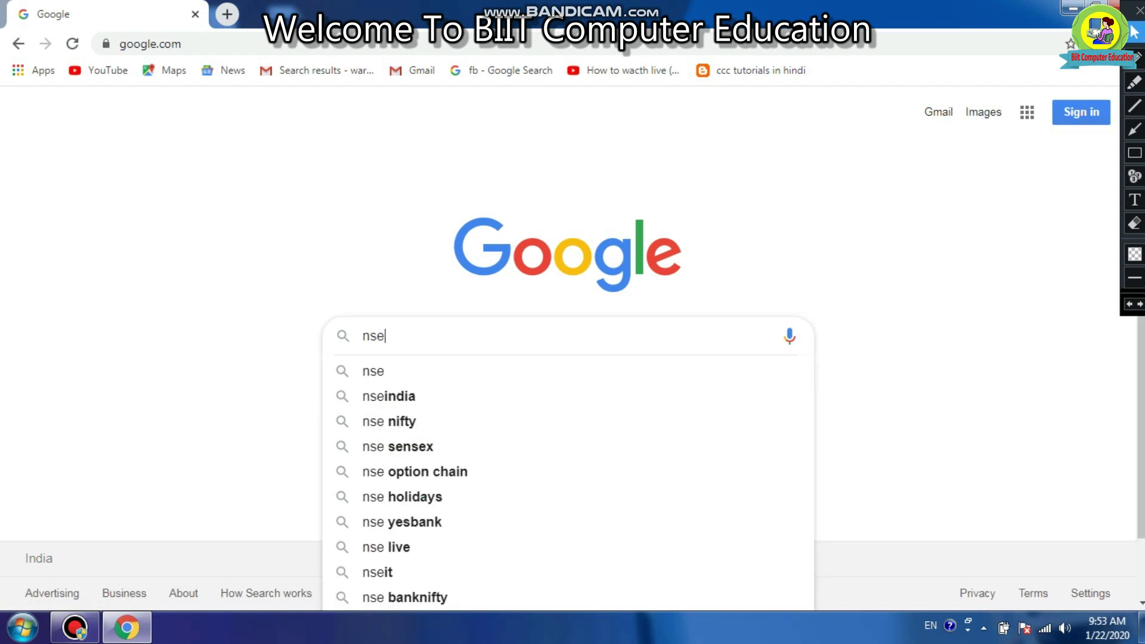
key(Return)
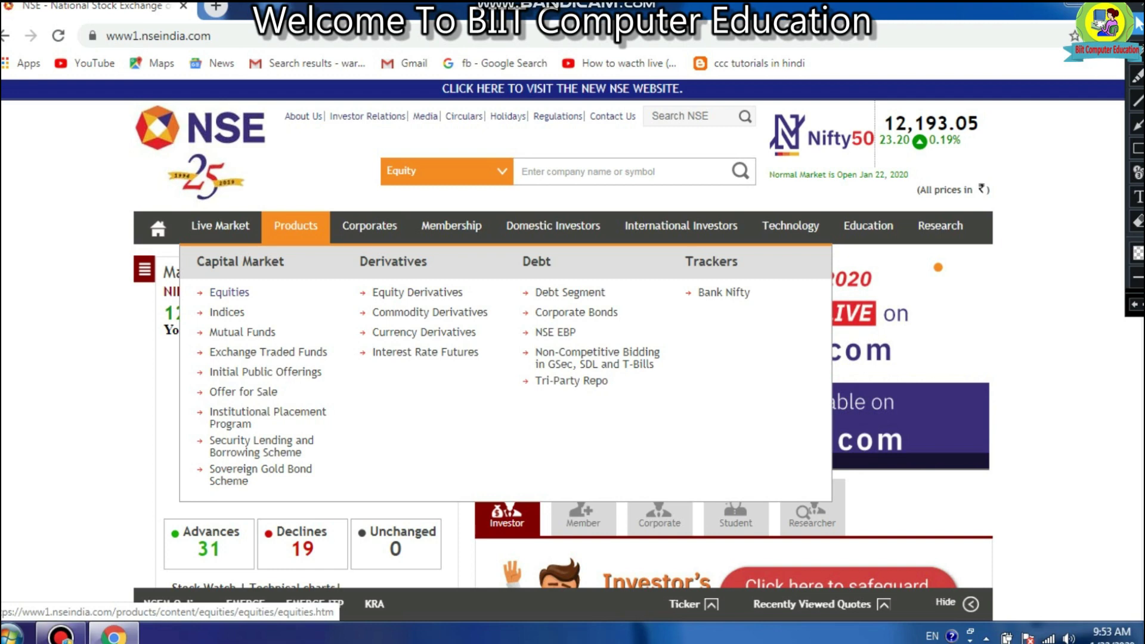
Step: Navigate Equities > Historical Data to the Archives of Daily / Monthly Reports page
click(229, 292)
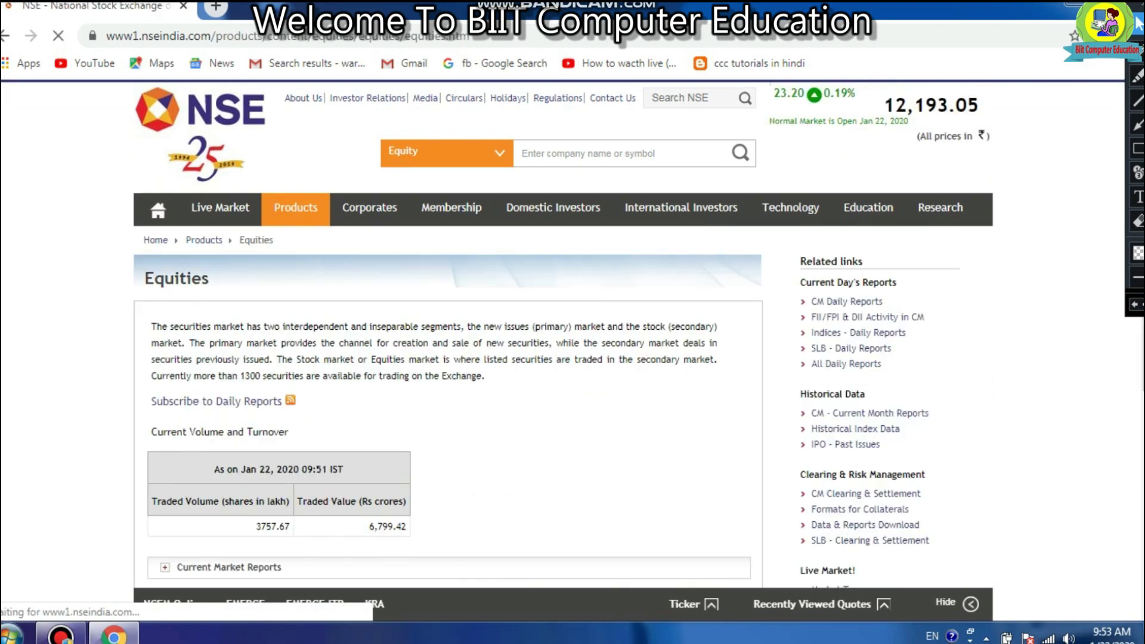
scroll(447, 334, down, 4)
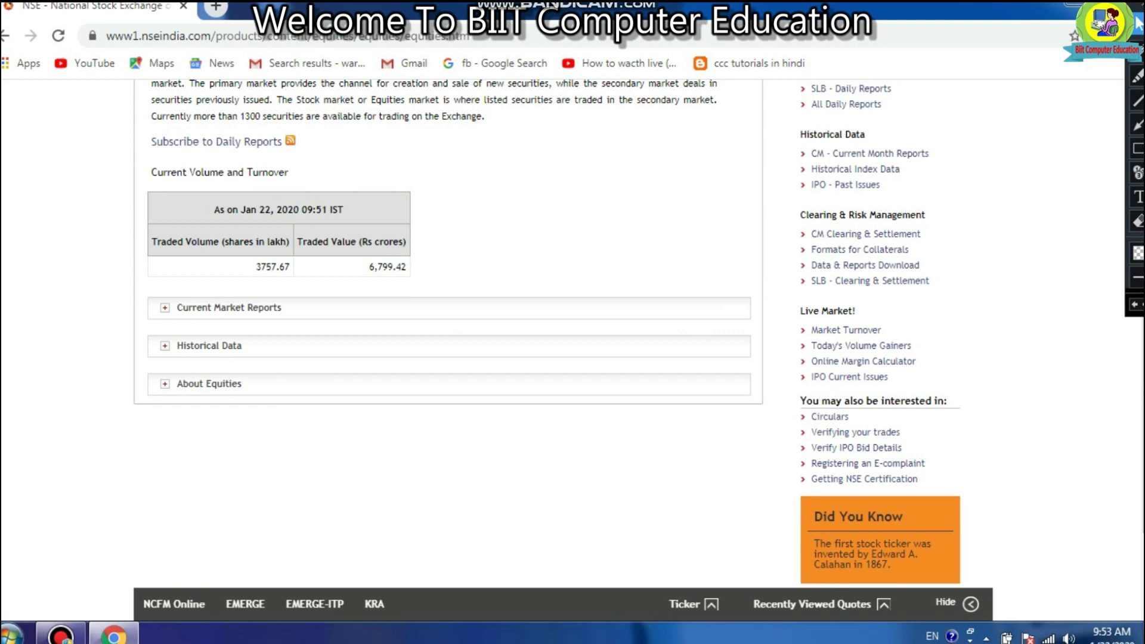
click(208, 346)
scroll(447, 334, down, 6)
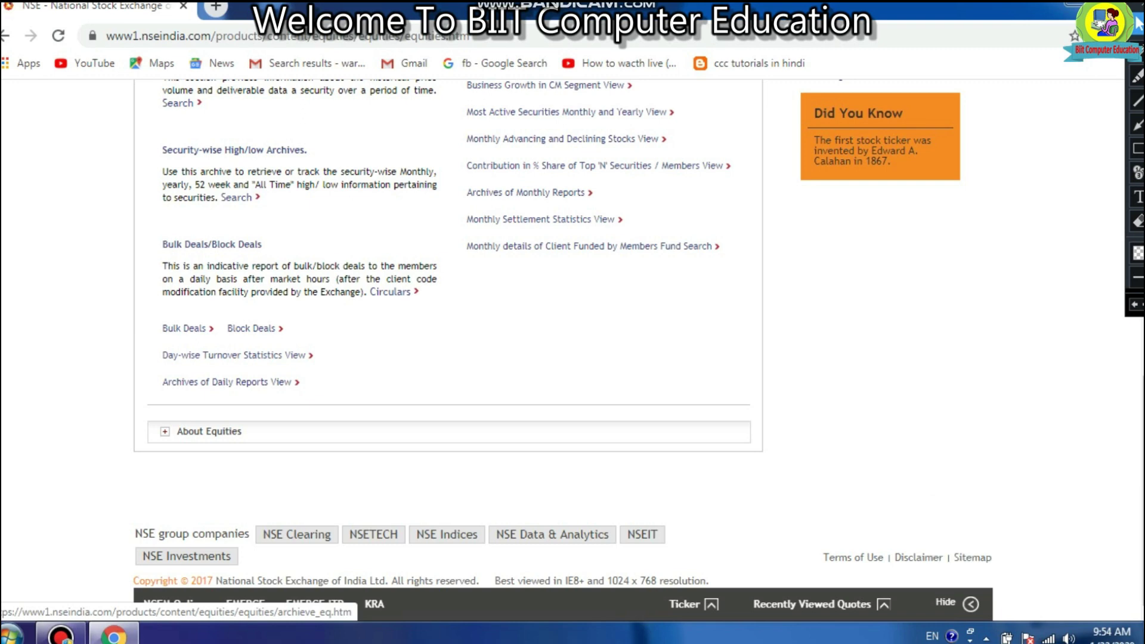
click(226, 382)
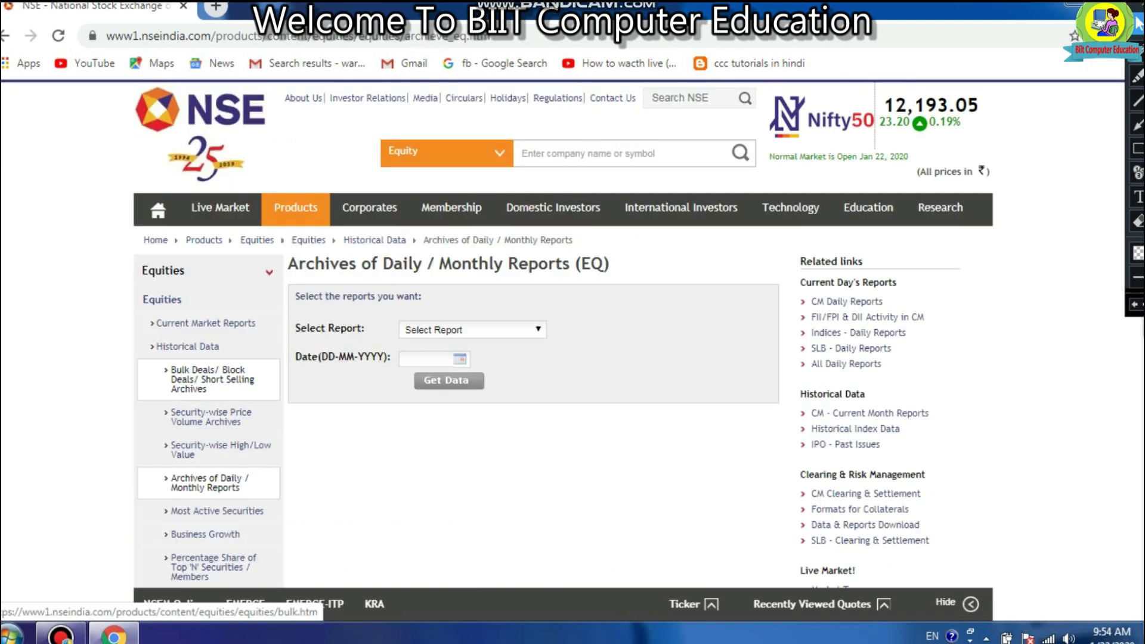
Step: Fetch the Bhavcopy report for 14-01-2020 and download cm14JAN2020bhav.csv.zip
click(471, 329)
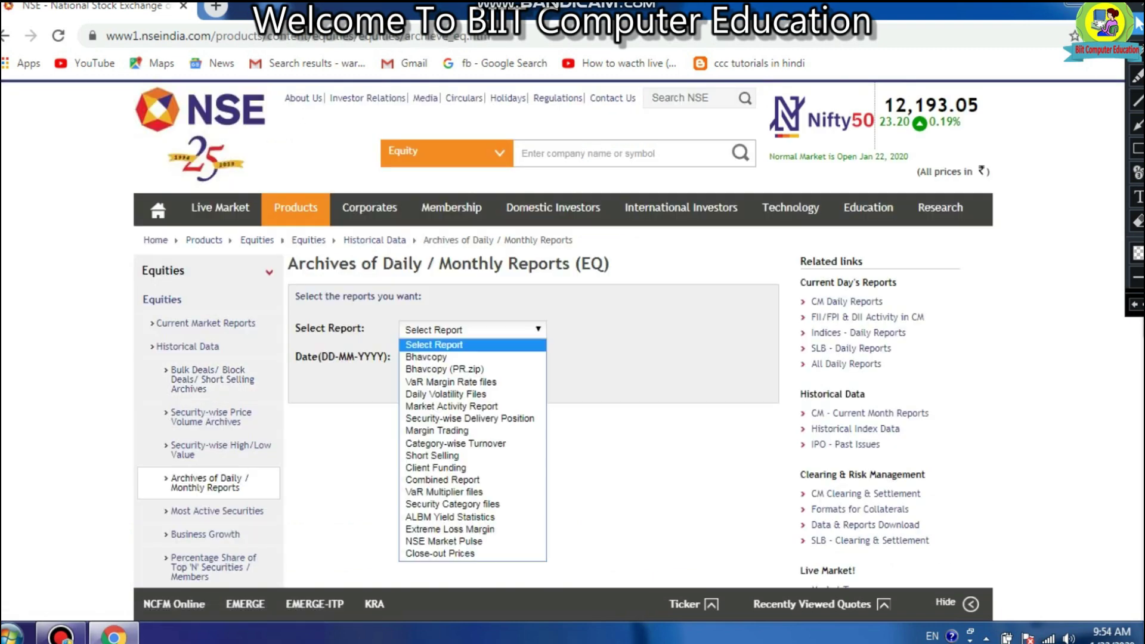
click(426, 357)
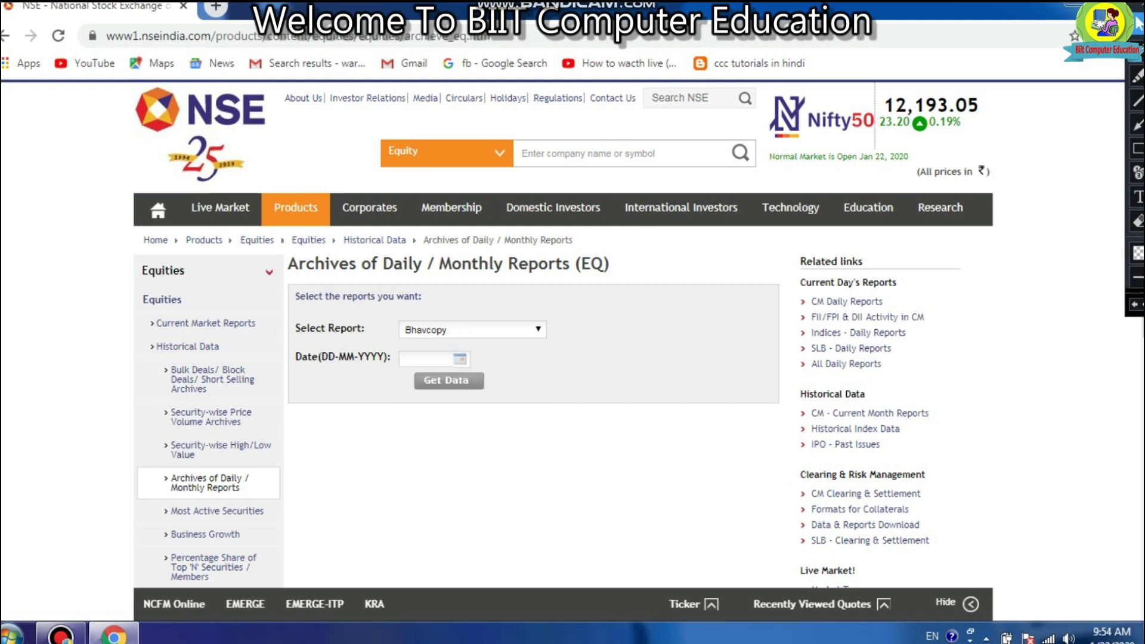
click(459, 358)
click(458, 445)
click(446, 380)
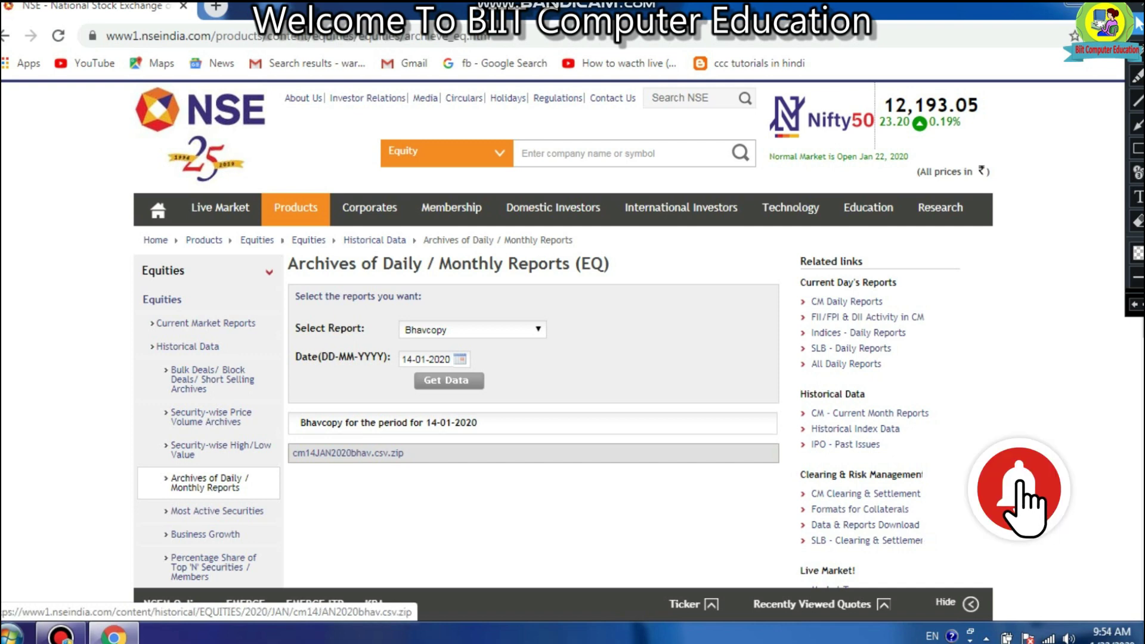
click(347, 452)
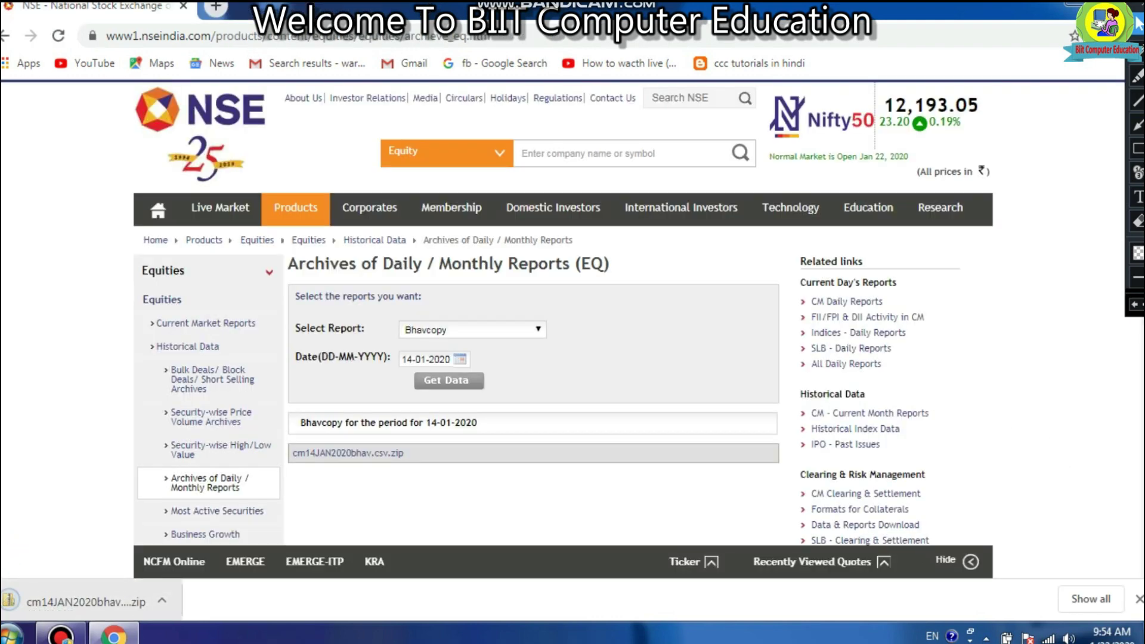
Step: Open cm14JAN2020bhav from the downloaded zip file in Excel
click(83, 601)
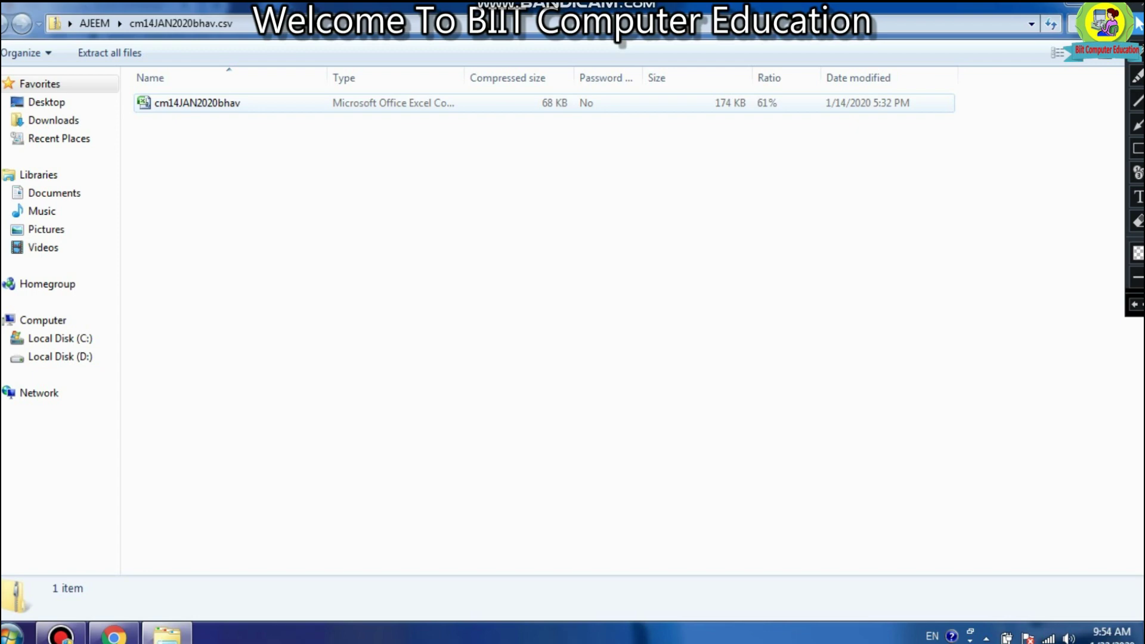
click(197, 102)
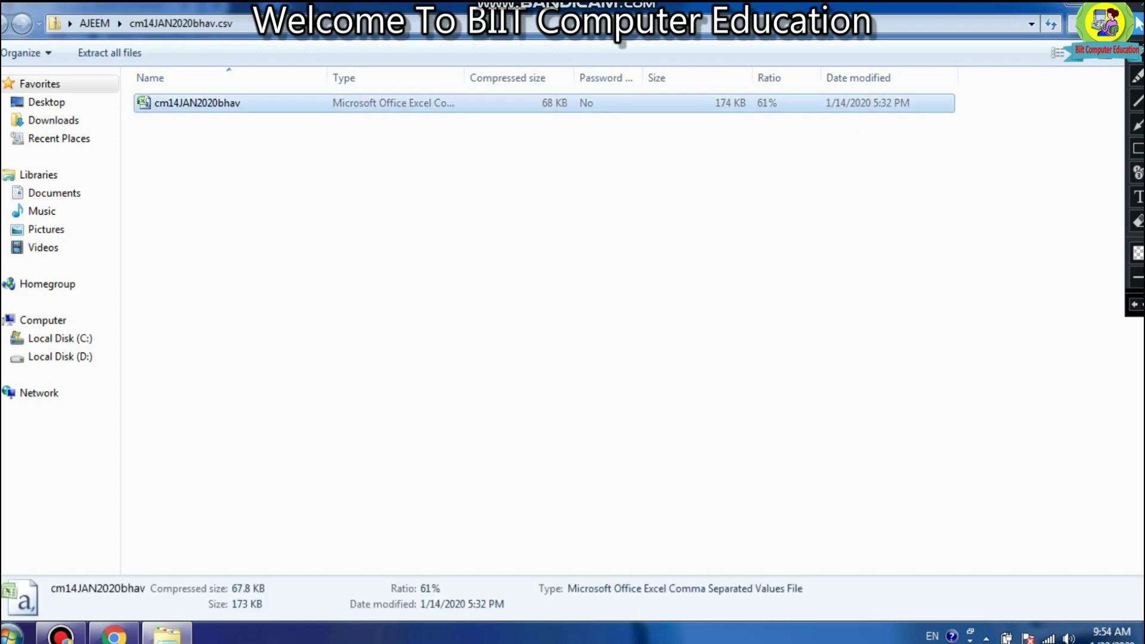
key(Return)
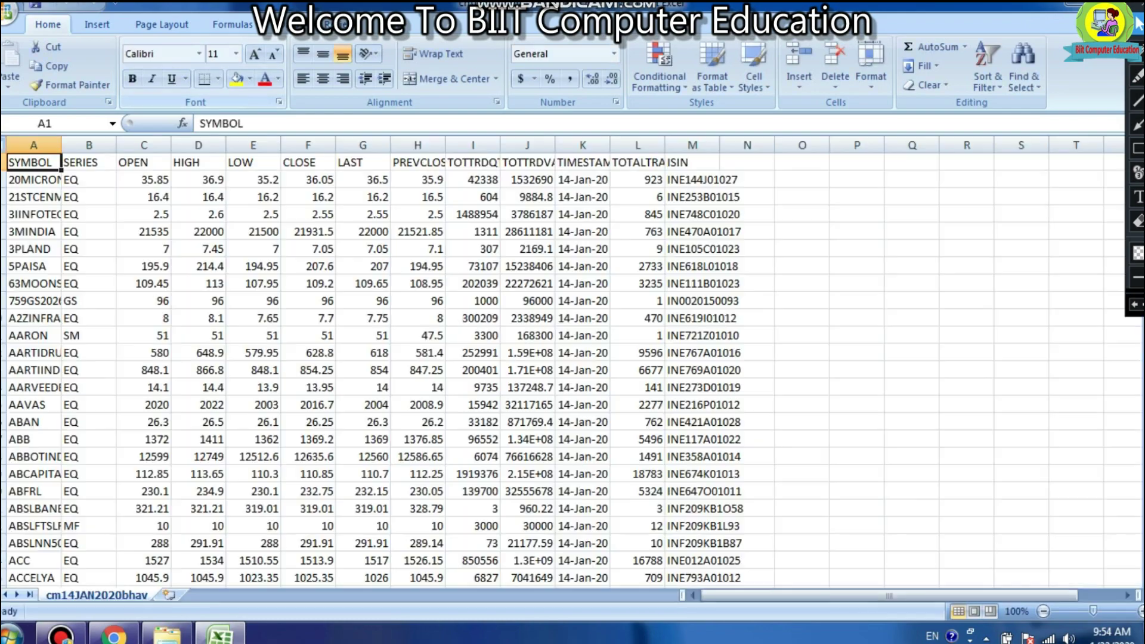
Step: Fill the ADROITINFO row 38 with yellow
scroll(381, 358, down, 4)
scroll(381, 357, down, 7)
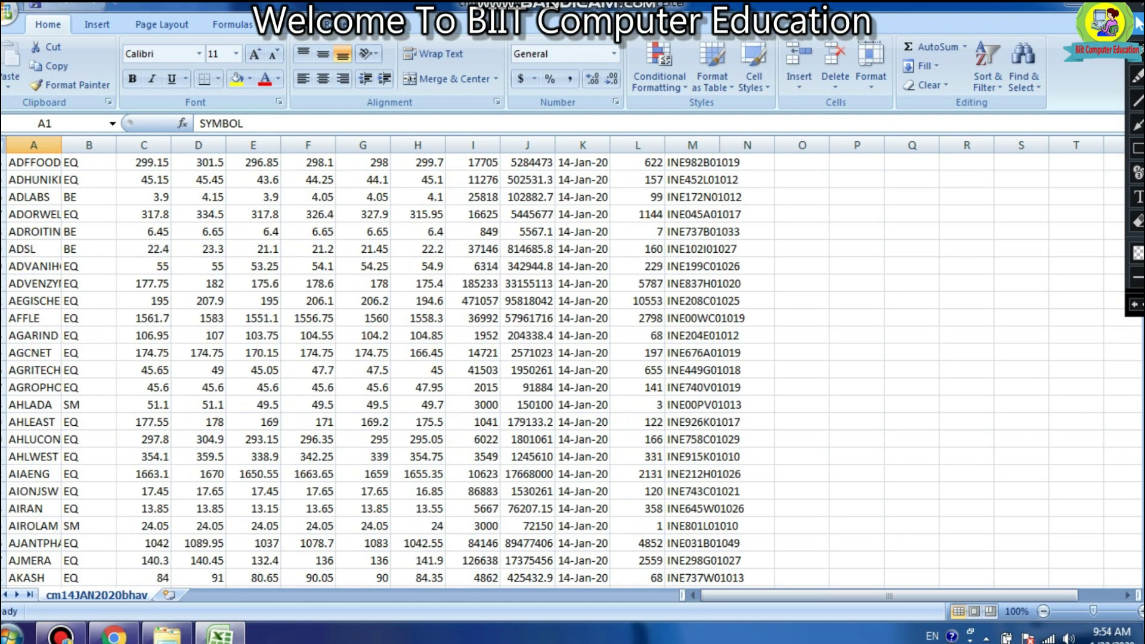
click(4, 231)
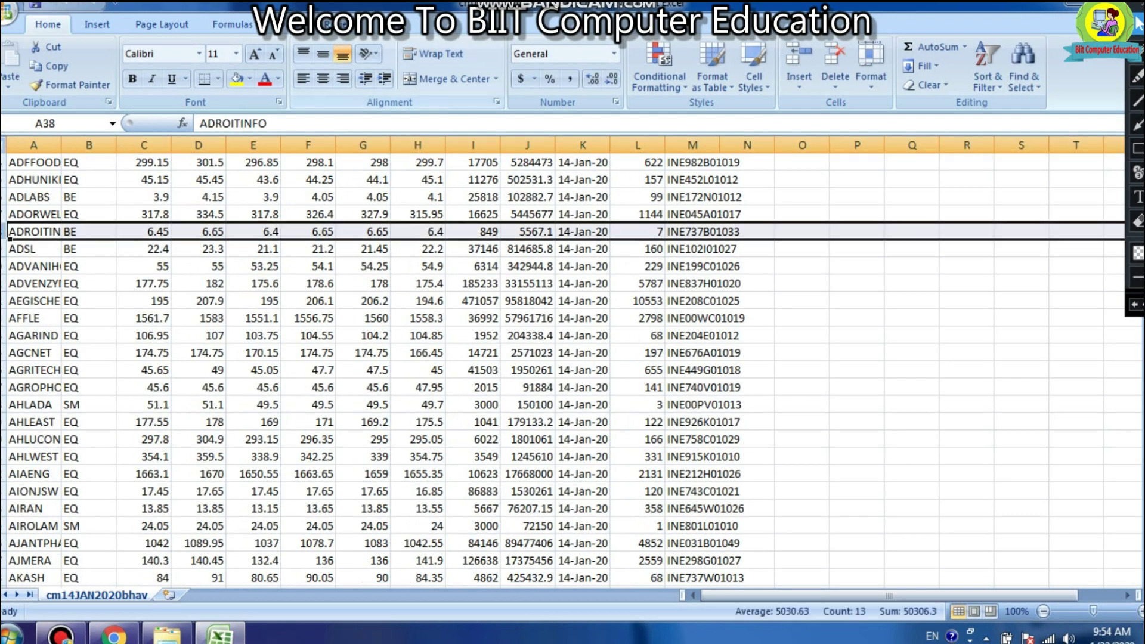
click(237, 78)
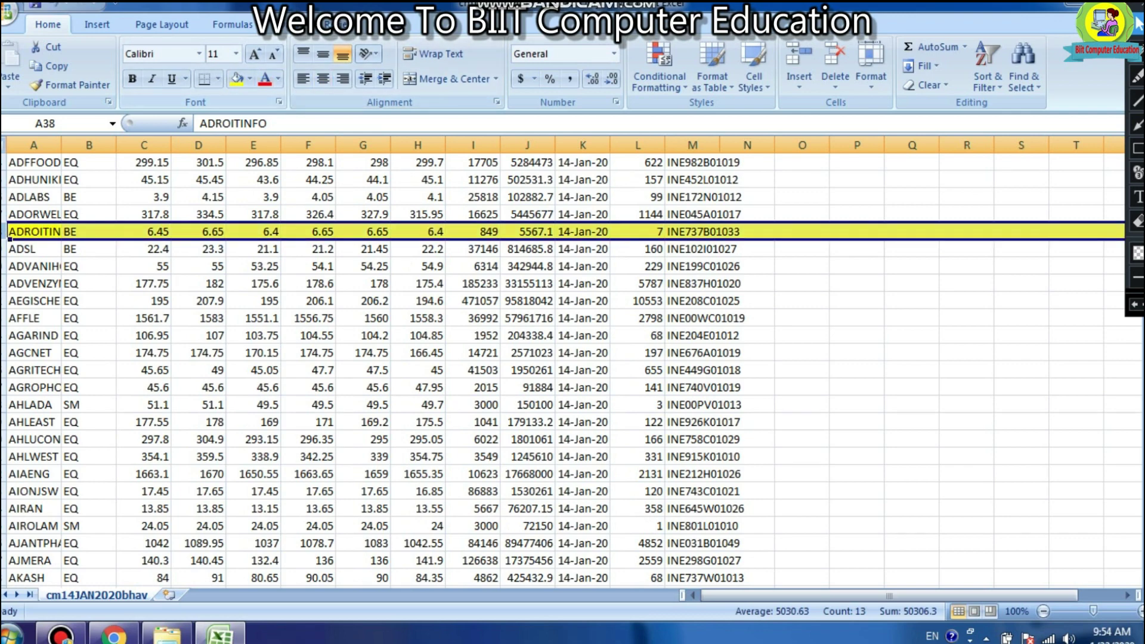
Step: Fill the CLOSE column F with yellow, then select the TOTALTRADES column L
click(307, 145)
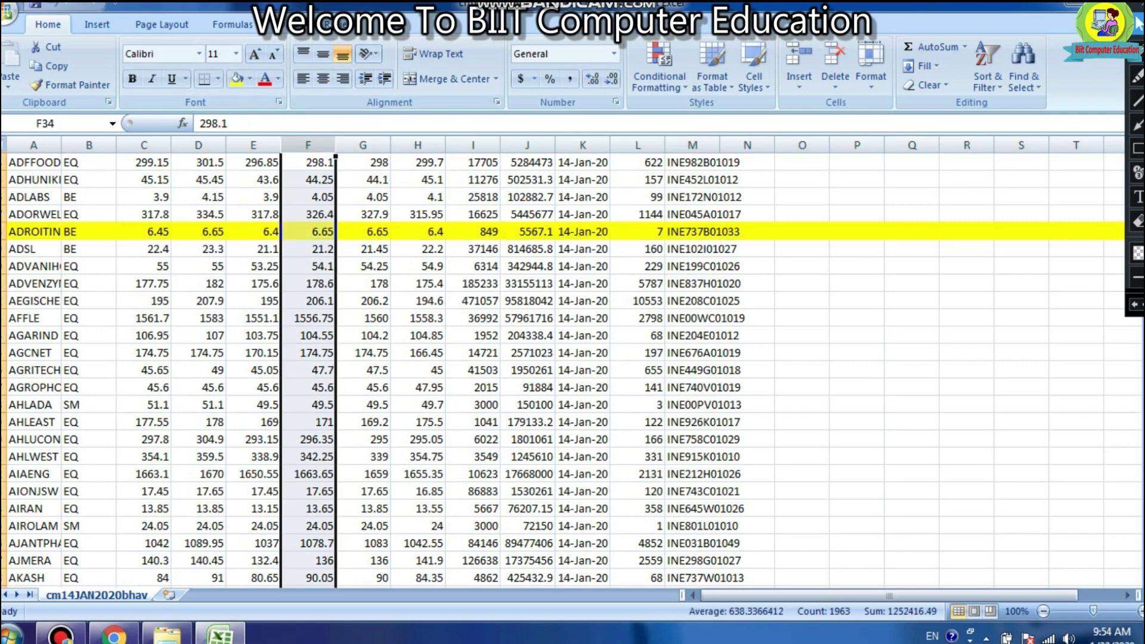
click(238, 78)
scroll(417, 358, down, 7)
scroll(417, 358, down, 7)
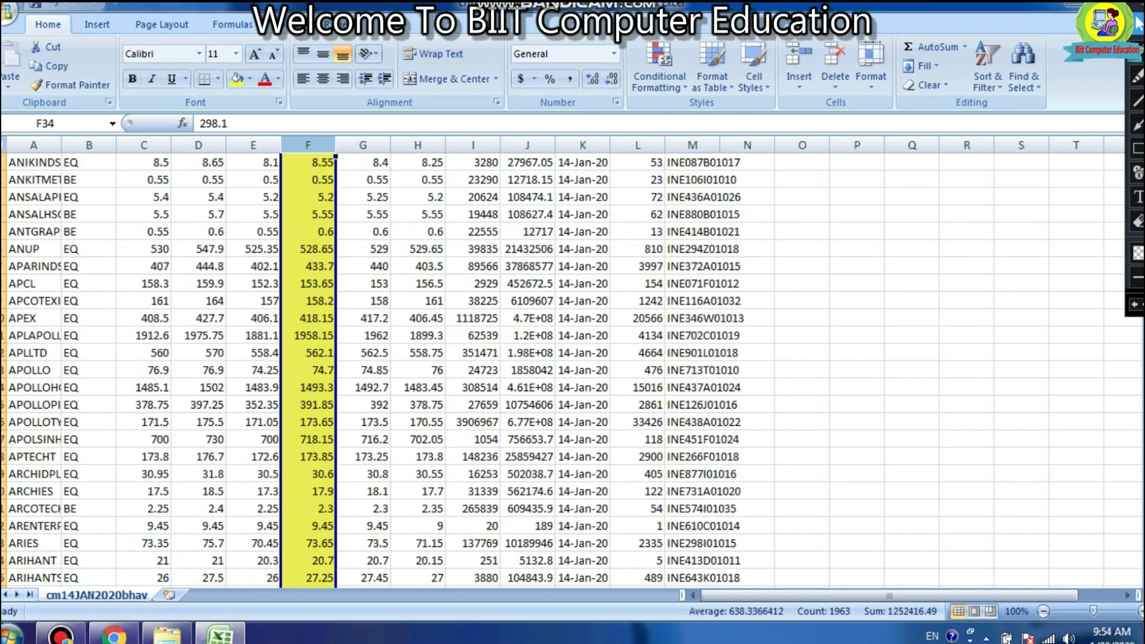
scroll(417, 358, down, 7)
scroll(573, 357, up, 10)
scroll(572, 357, up, 10)
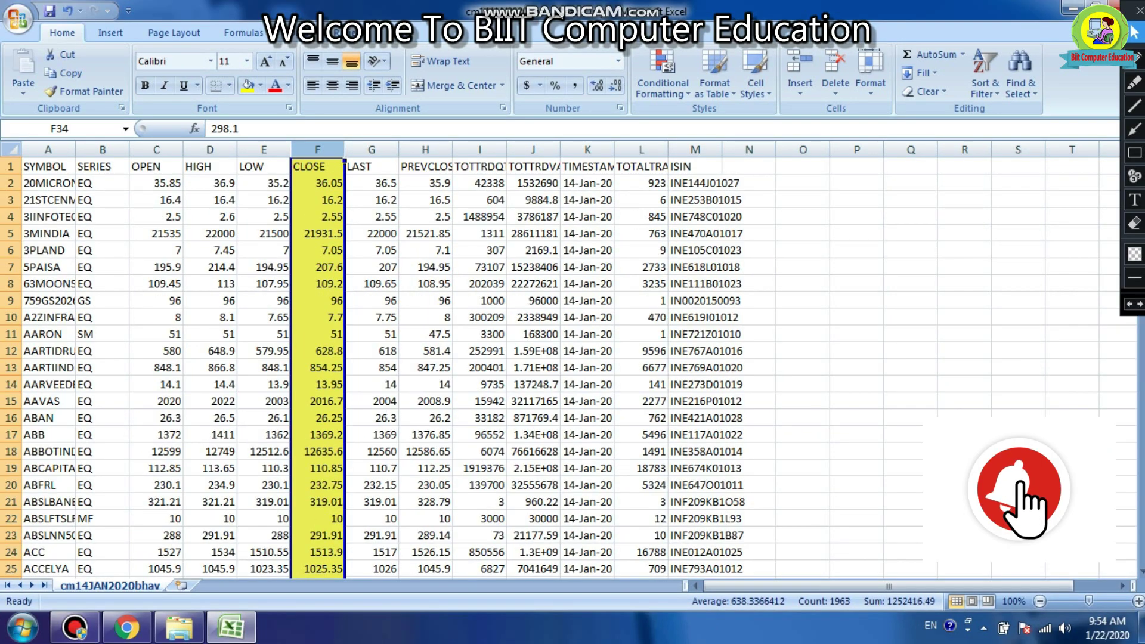
click(641, 149)
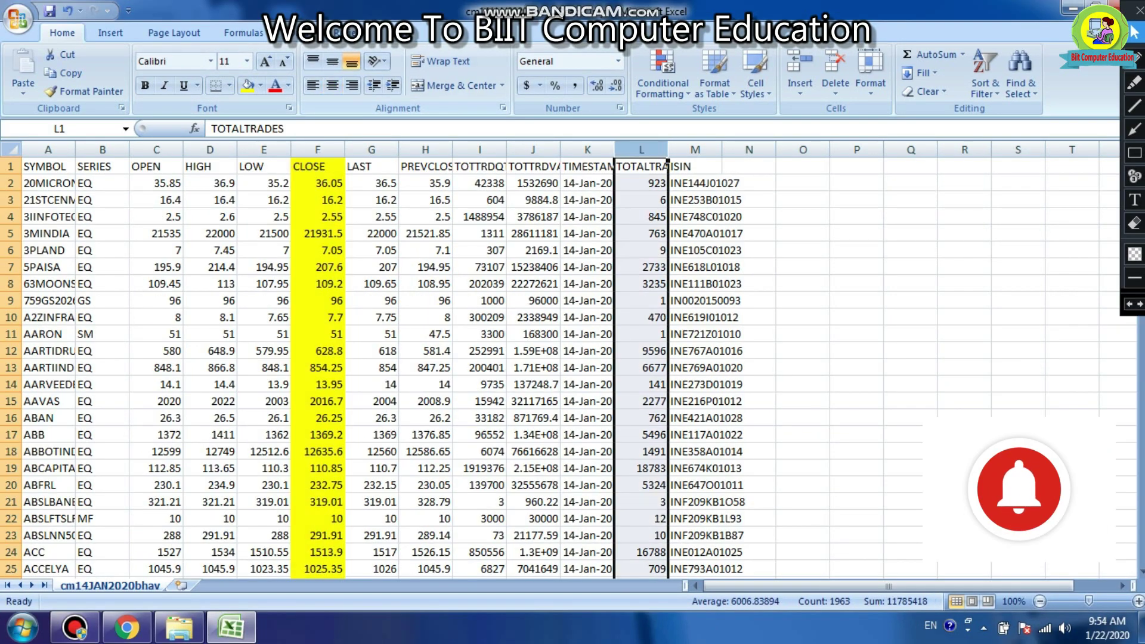
Step: Insert a blank column before TOTALTRADES and widen column K to fit TIMESTAMP
click(799, 92)
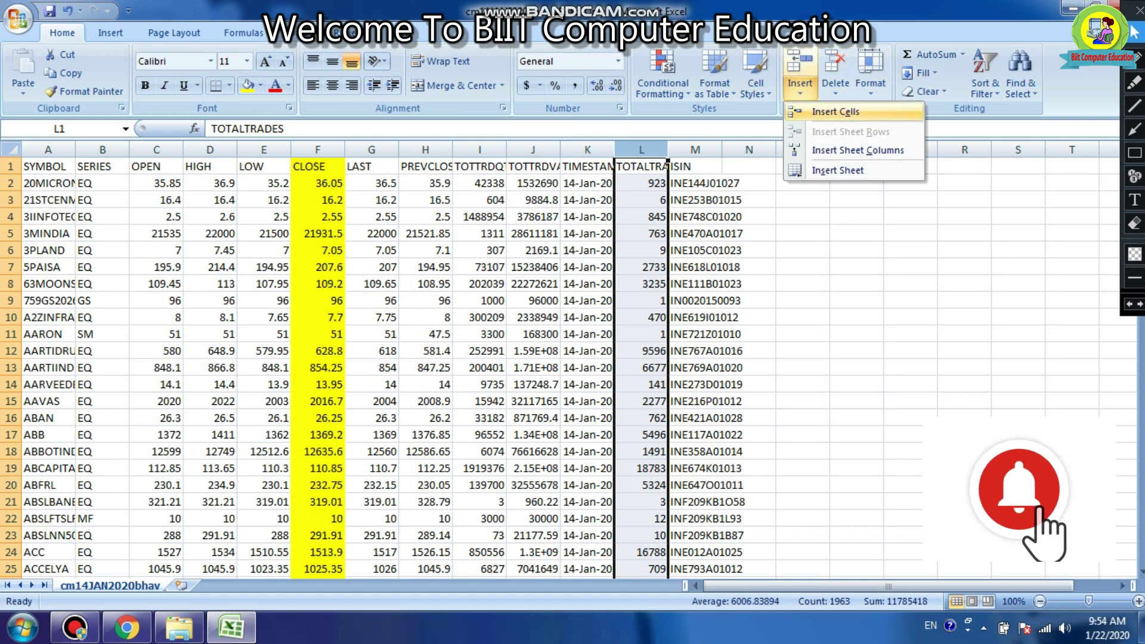
click(910, 150)
click(910, 300)
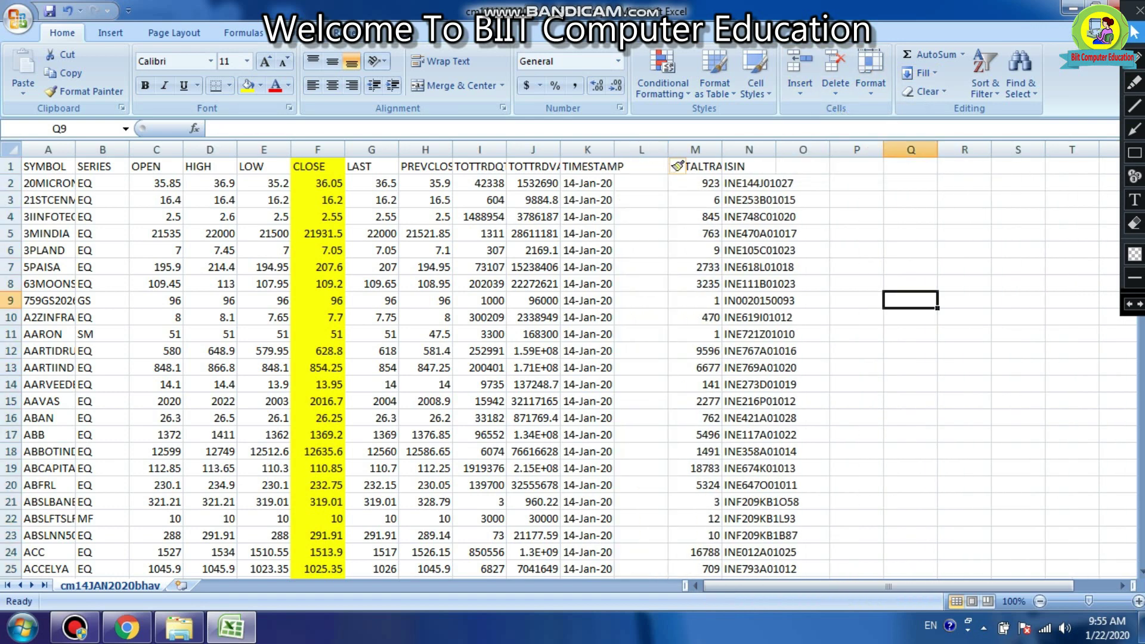
drag(614, 149, 644, 149)
Step: Enter the heading gyui in L1 and iuyui in L2
click(671, 166)
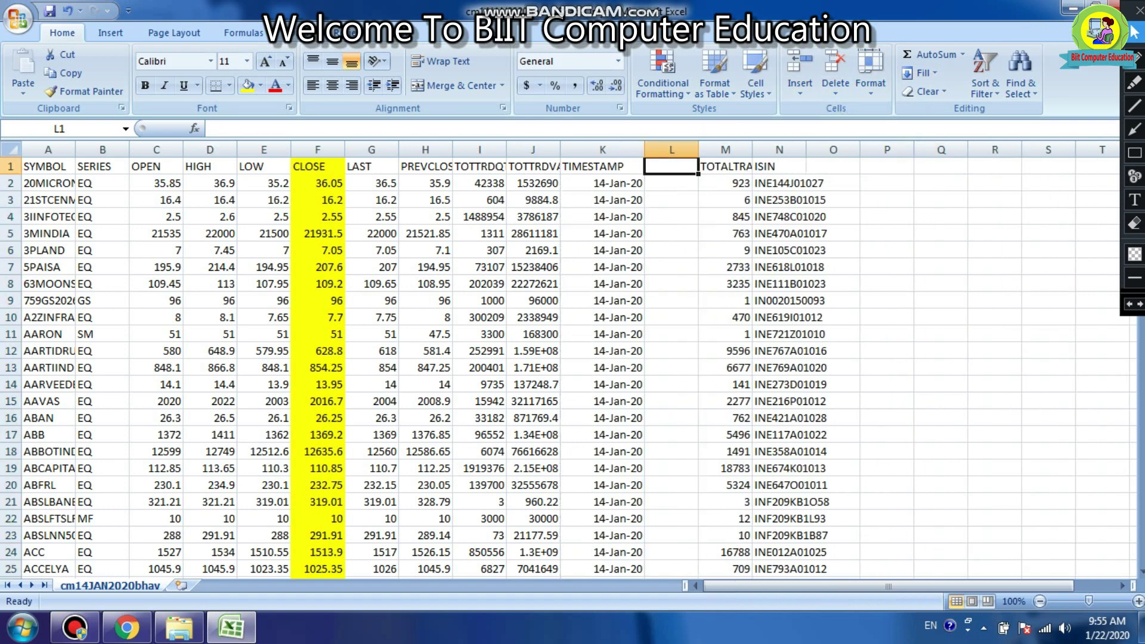
text(gyui)
key(Return)
text(iuy)
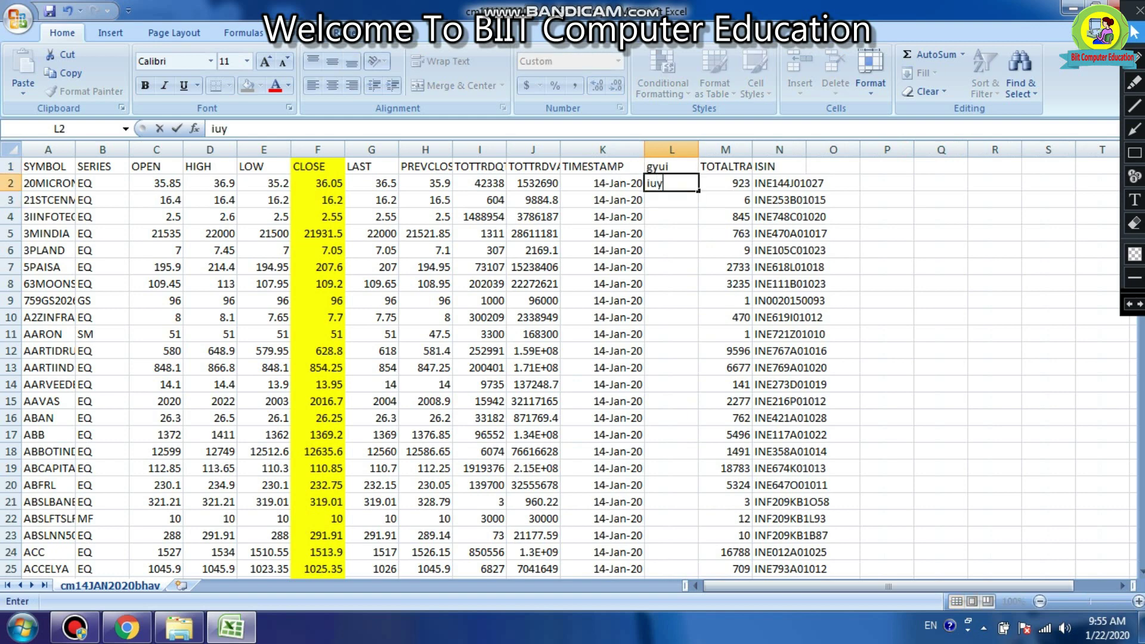
text(ui)
click(887, 267)
click(18, 17)
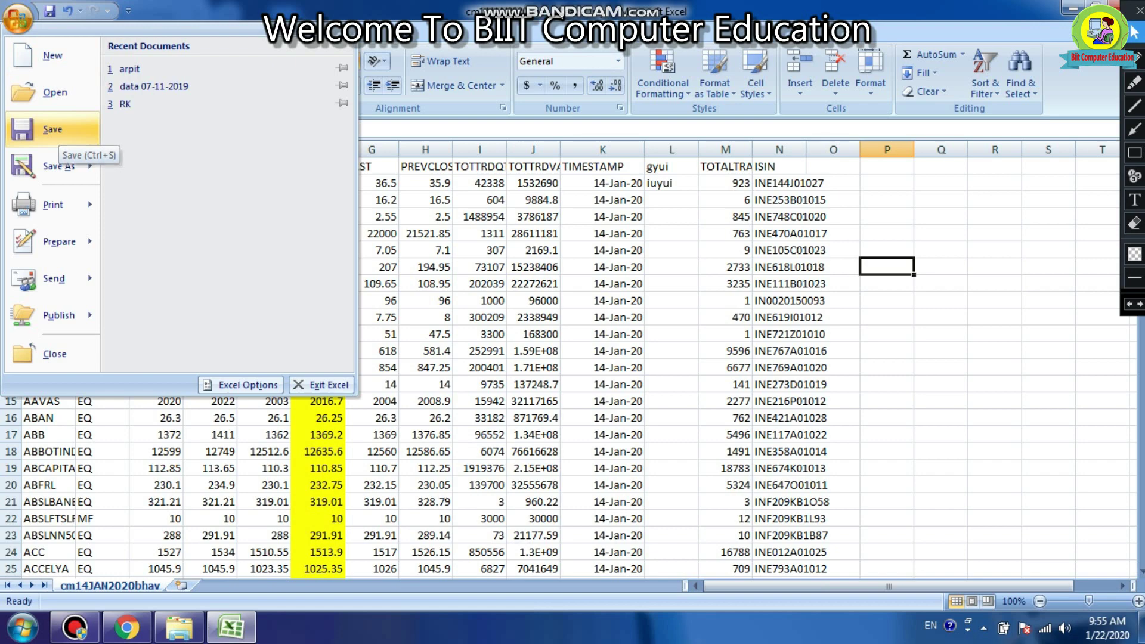
Step: Try saving the edited sheet, which raises the read-only warning
click(52, 130)
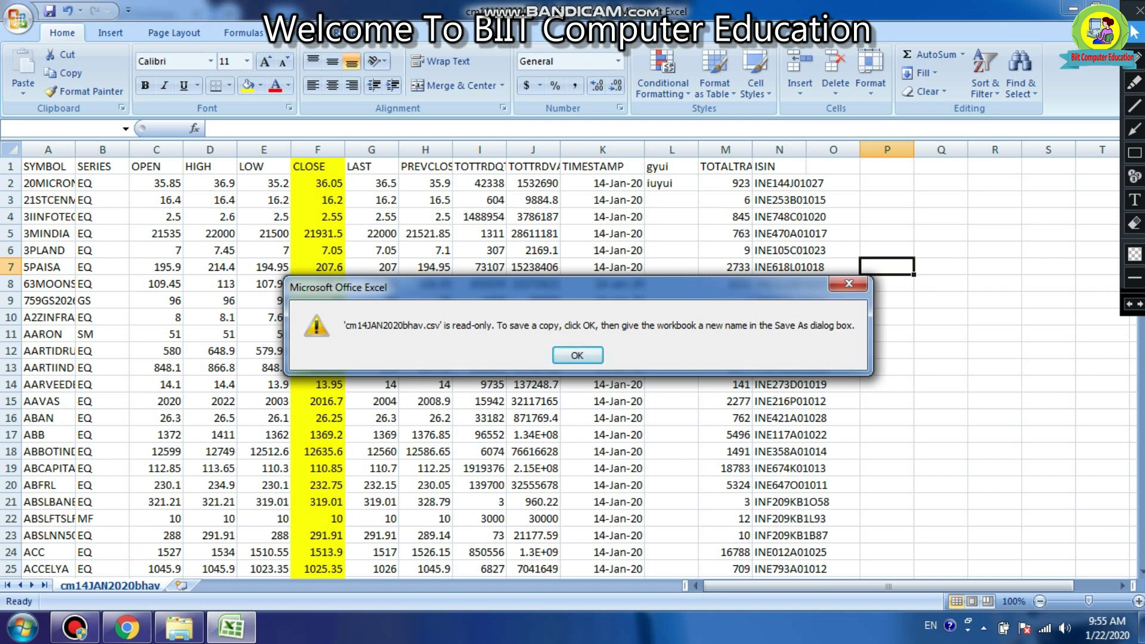
Step: Acknowledge the read-only warning and retry Save, agreeing to save a copy under a new name
key(Return)
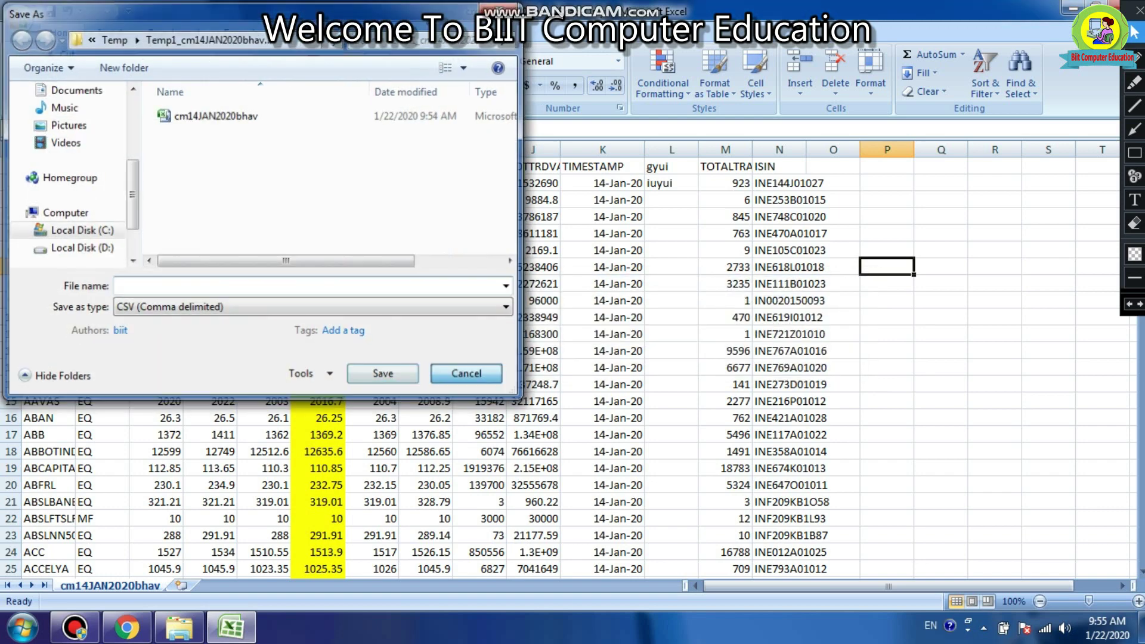
key(Escape)
click(17, 18)
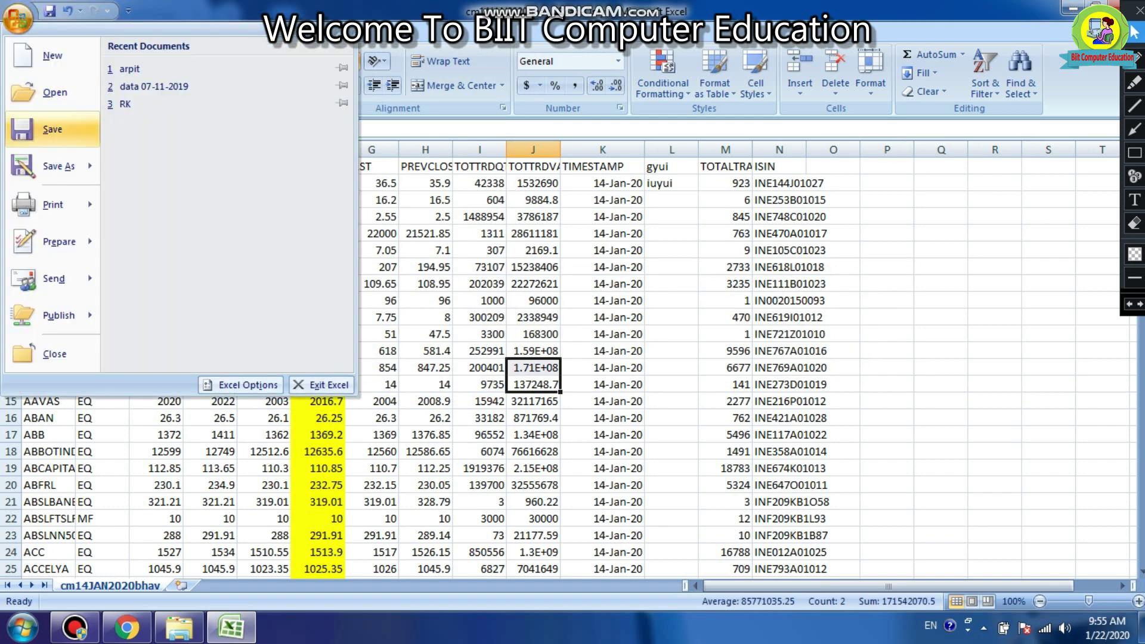
click(35, 128)
key(Return)
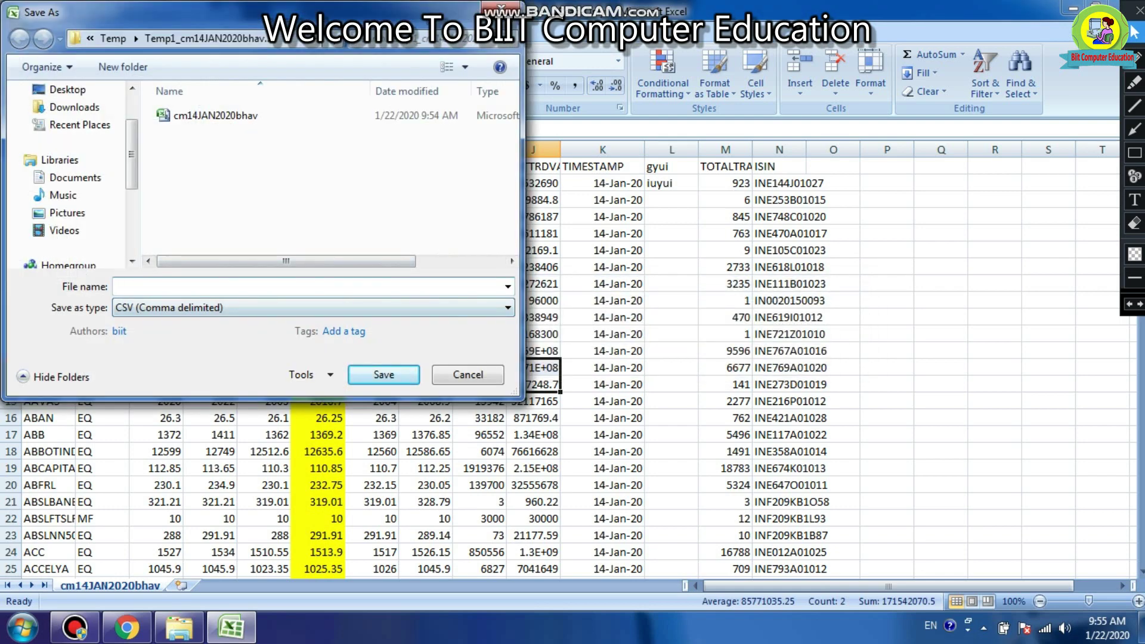
click(1134, 153)
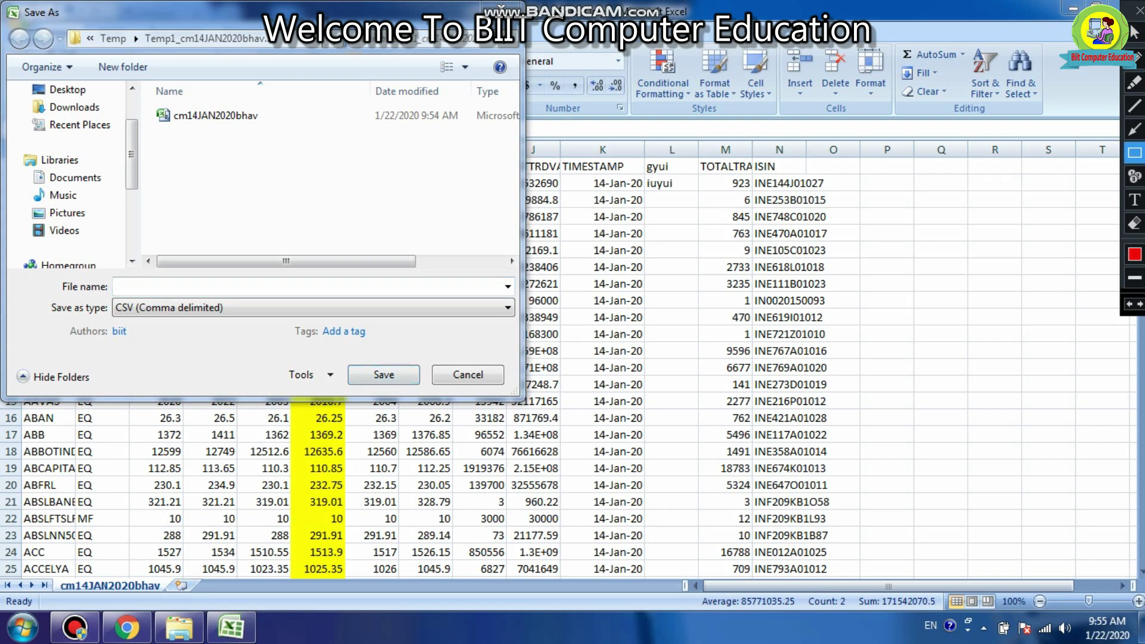
drag(41, 297, 251, 317)
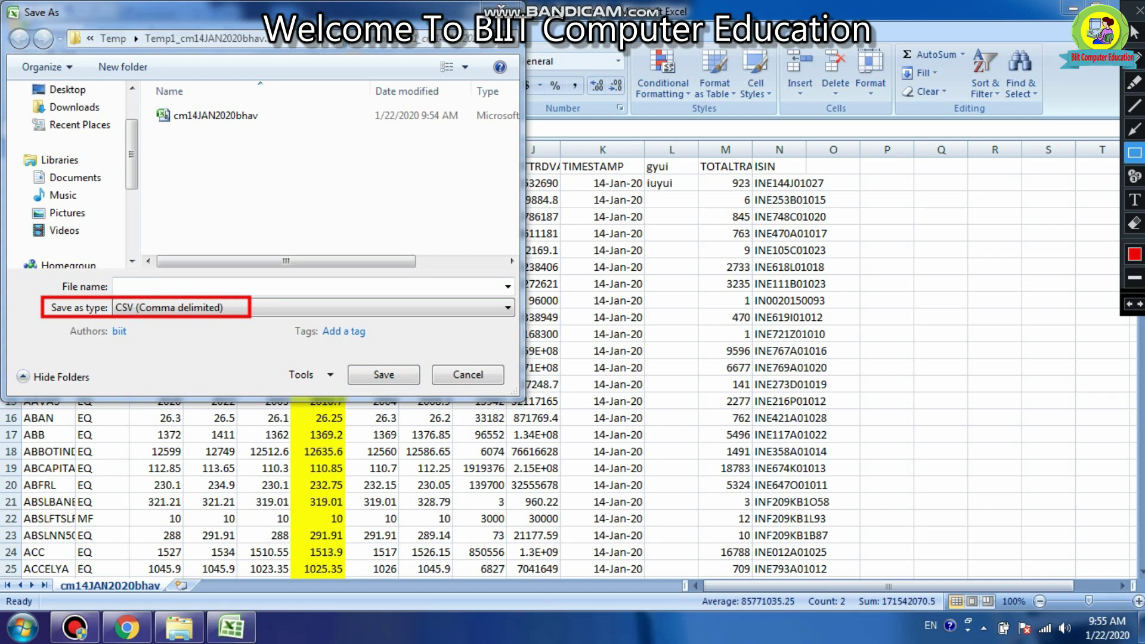
click(1135, 32)
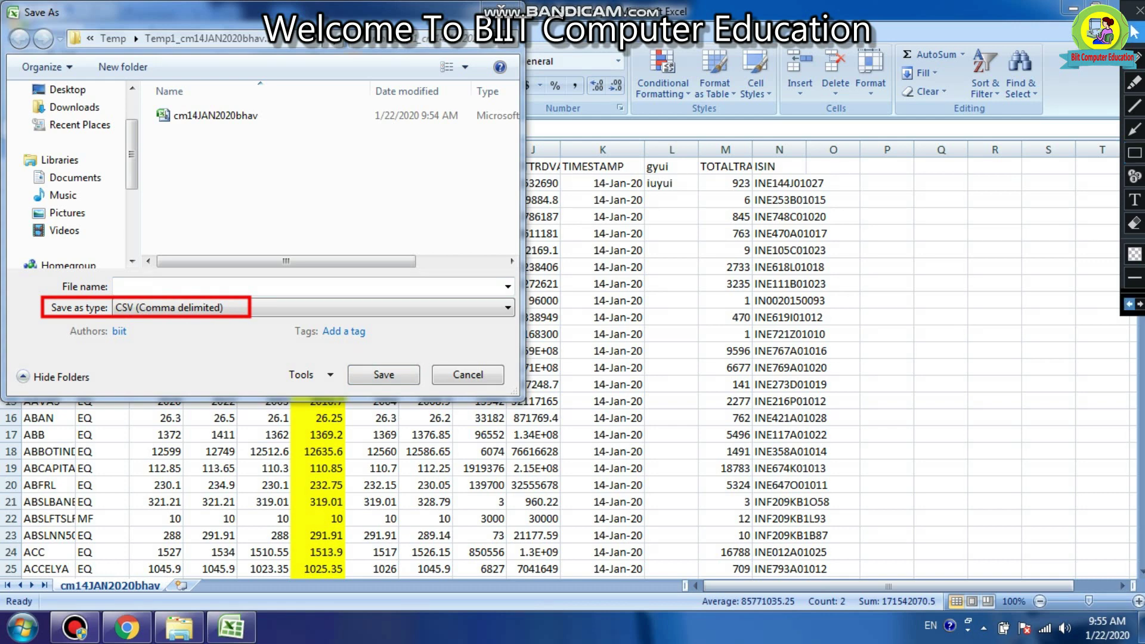
click(1129, 304)
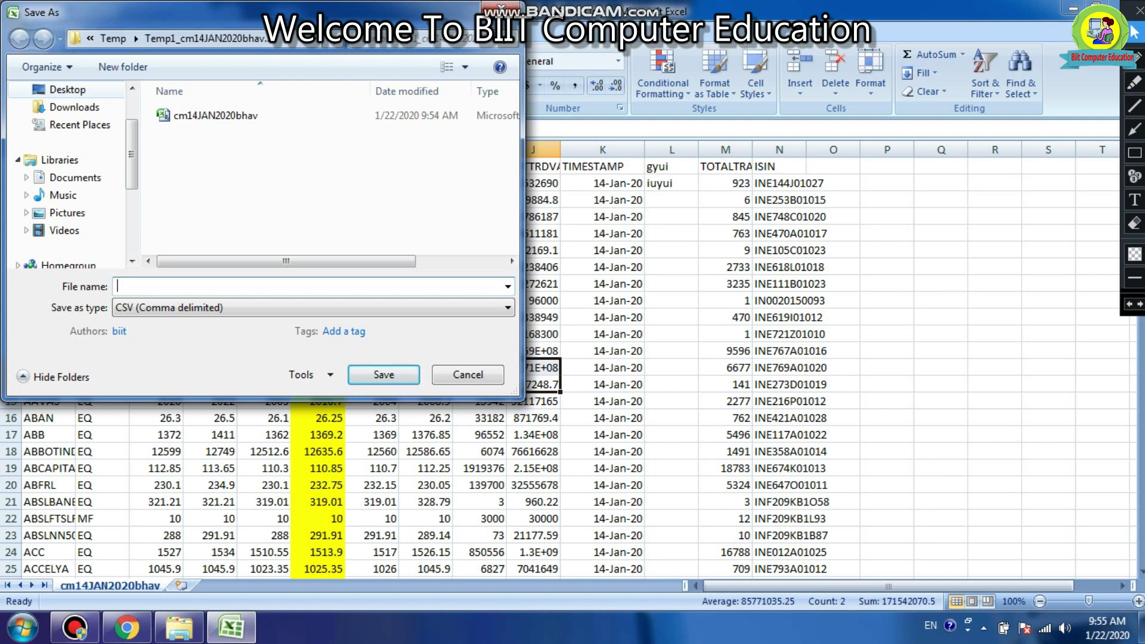
Step: Save the copy to the Desktop as gunjan in CSV (Comma delimited) format
click(59, 90)
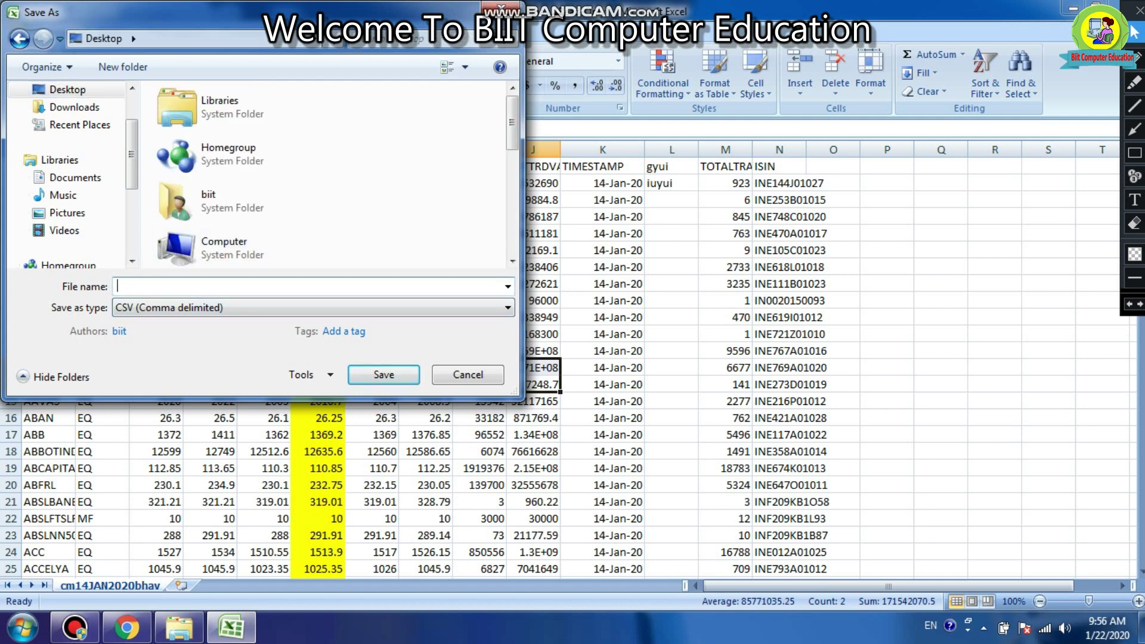
text(gunkan)
key(BackSpace)
text(jan)
key(Return)
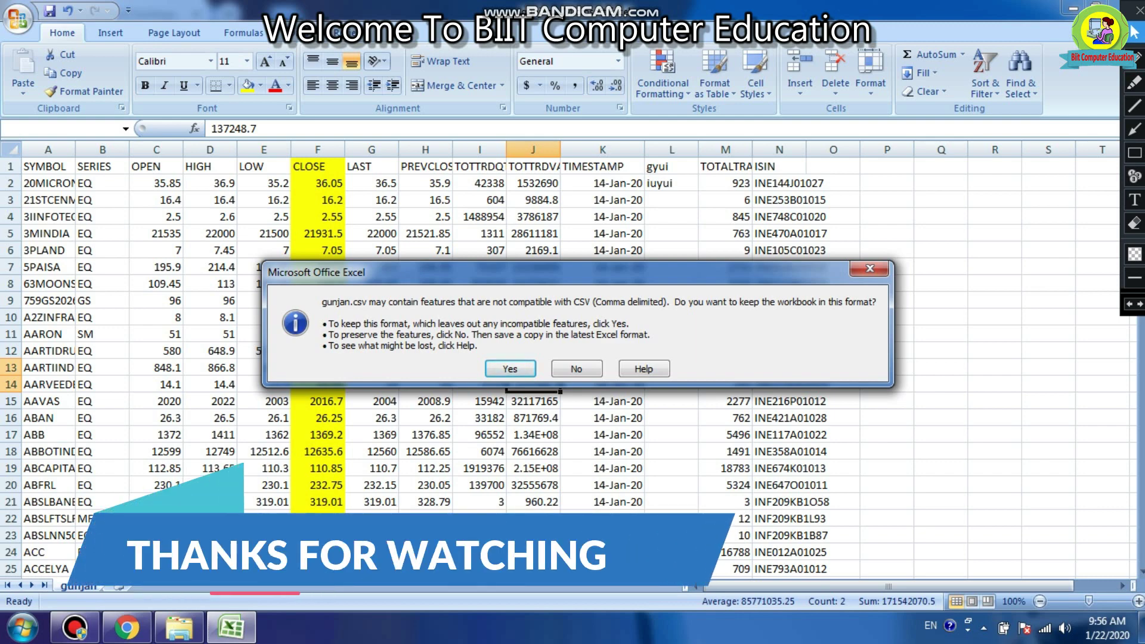
Step: Confirm keeping the gunjan workbook in CSV format
key(Return)
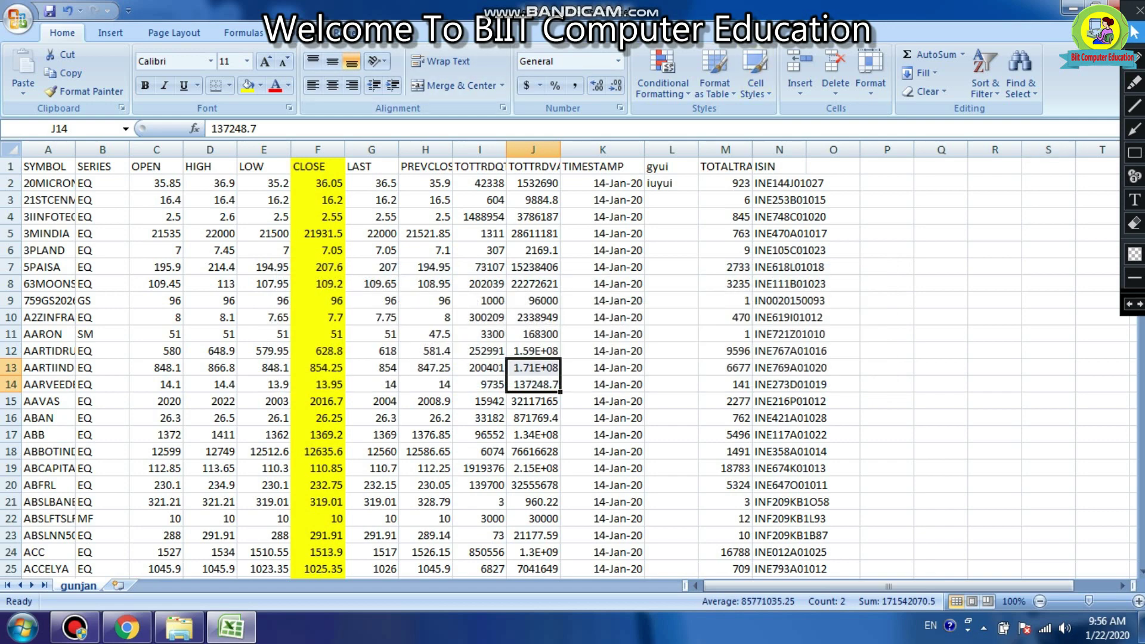
click(1135, 152)
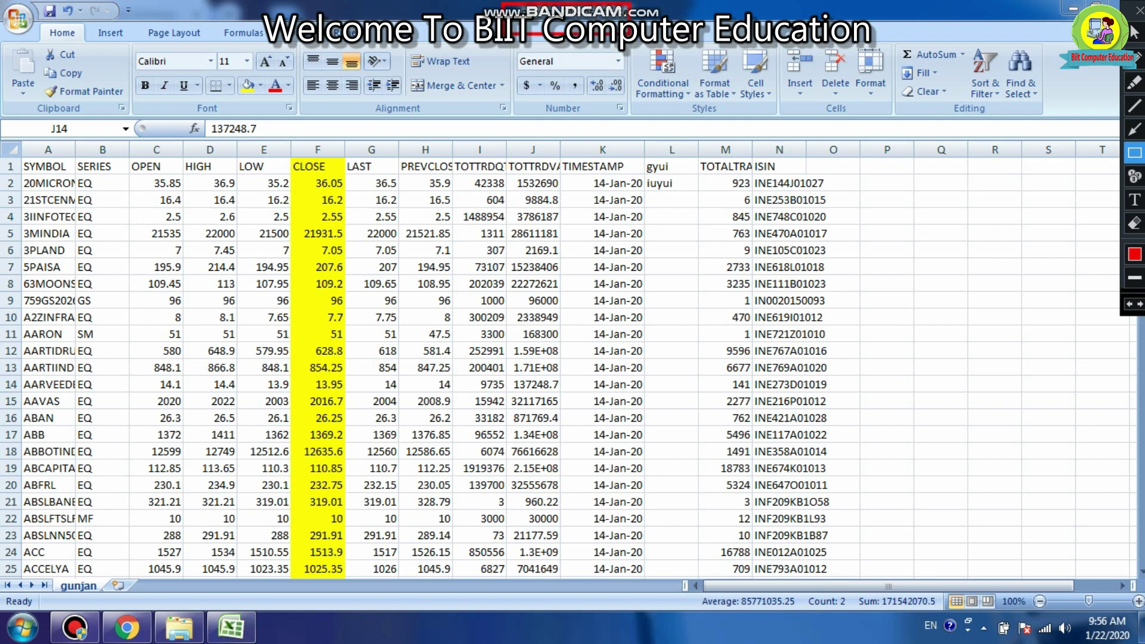
drag(501, 5, 658, 33)
click(1134, 33)
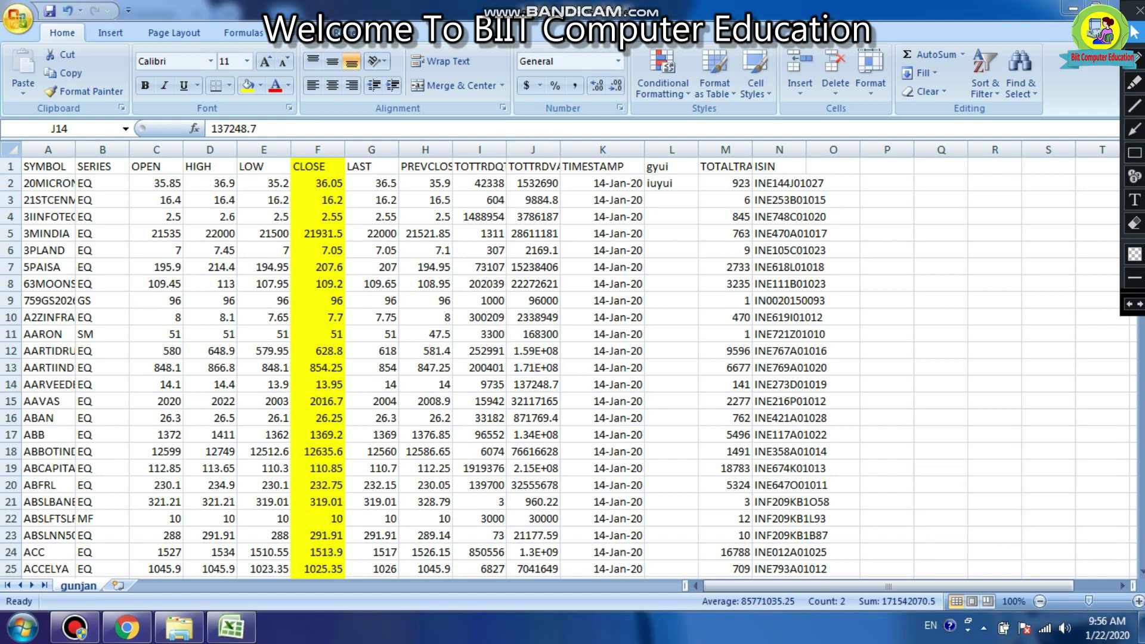
Step: Save a second copy named 'gunjan' with the file type set to Excel Workbook
click(18, 19)
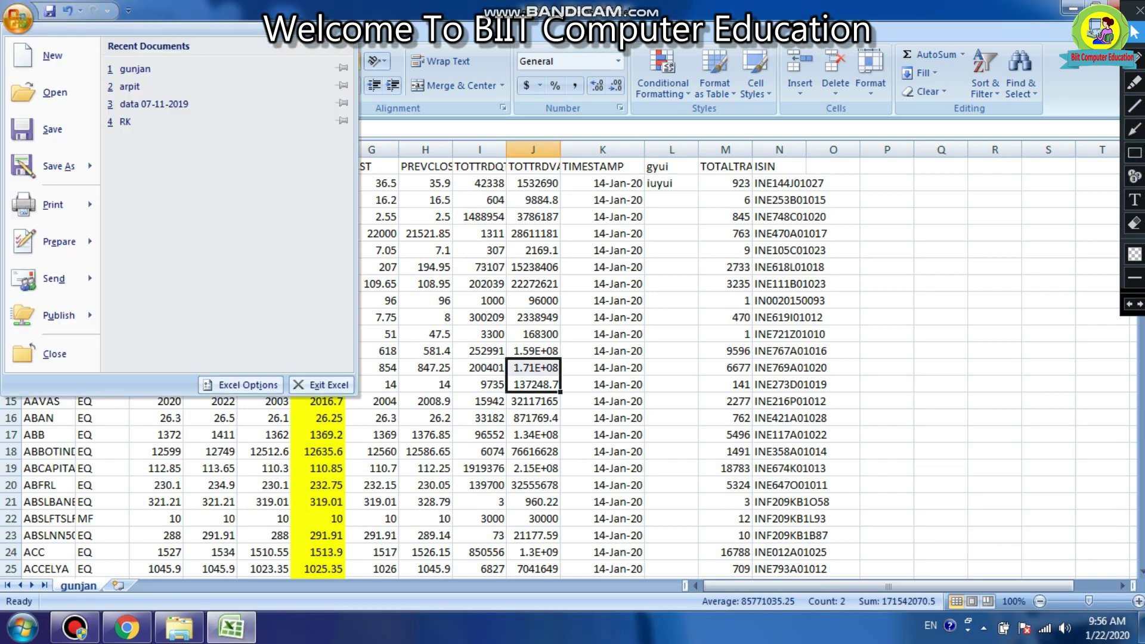
click(53, 166)
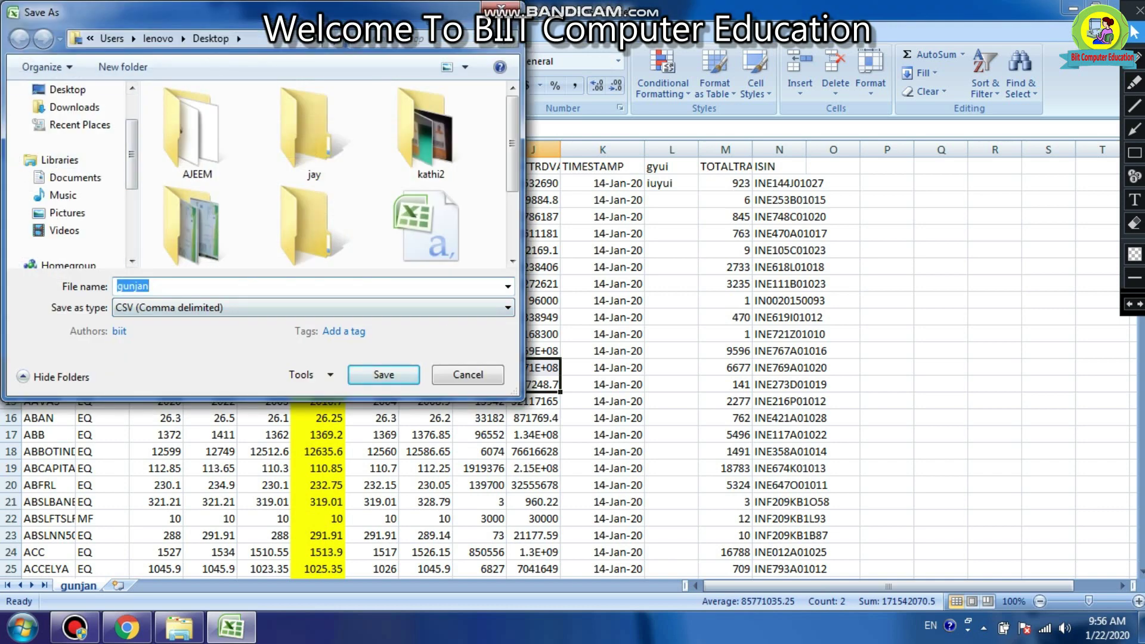
click(507, 307)
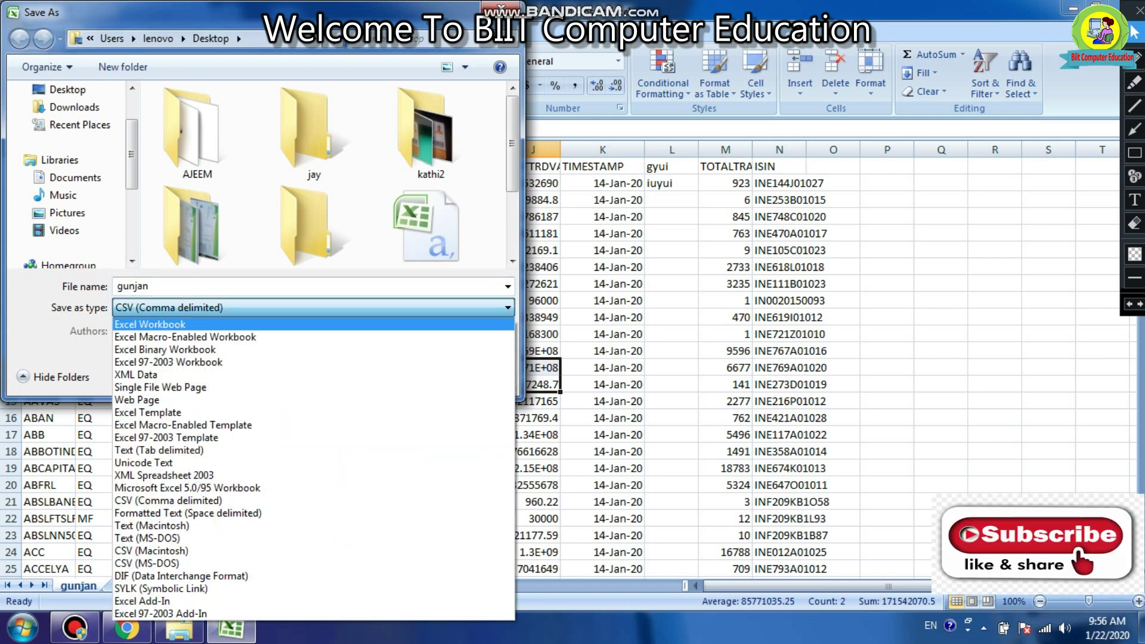
click(149, 324)
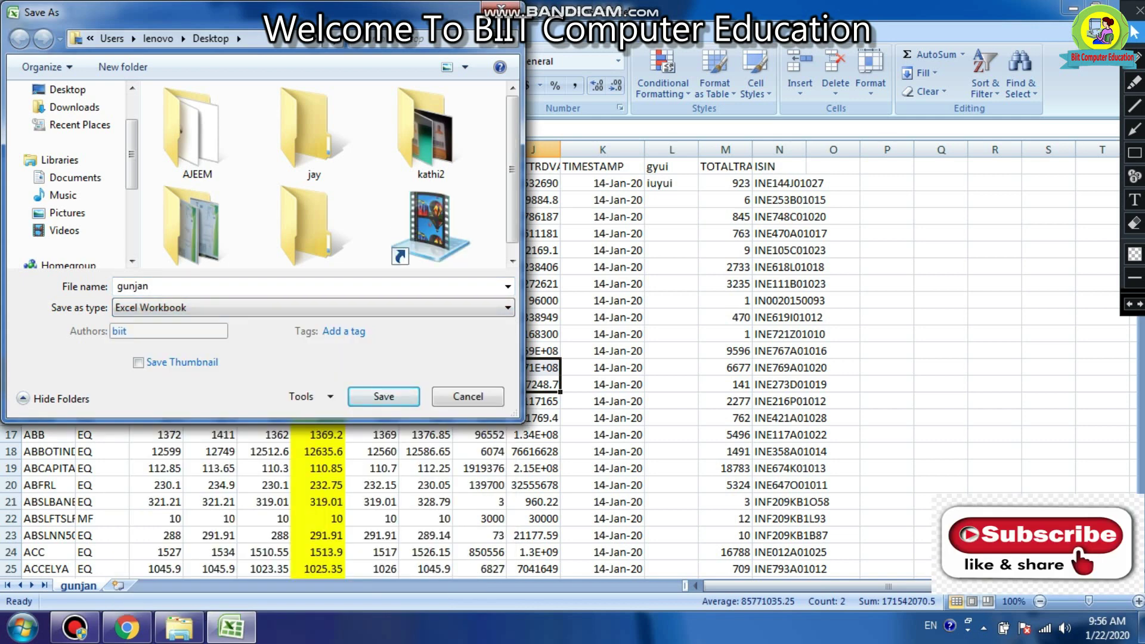
double_click(133, 286)
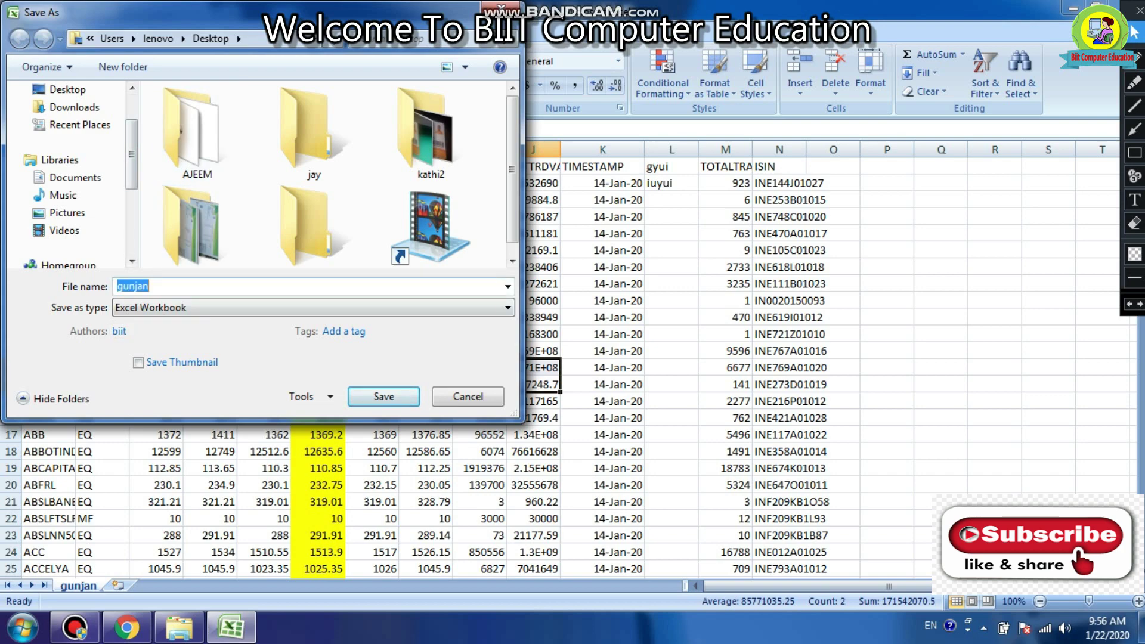
key(Return)
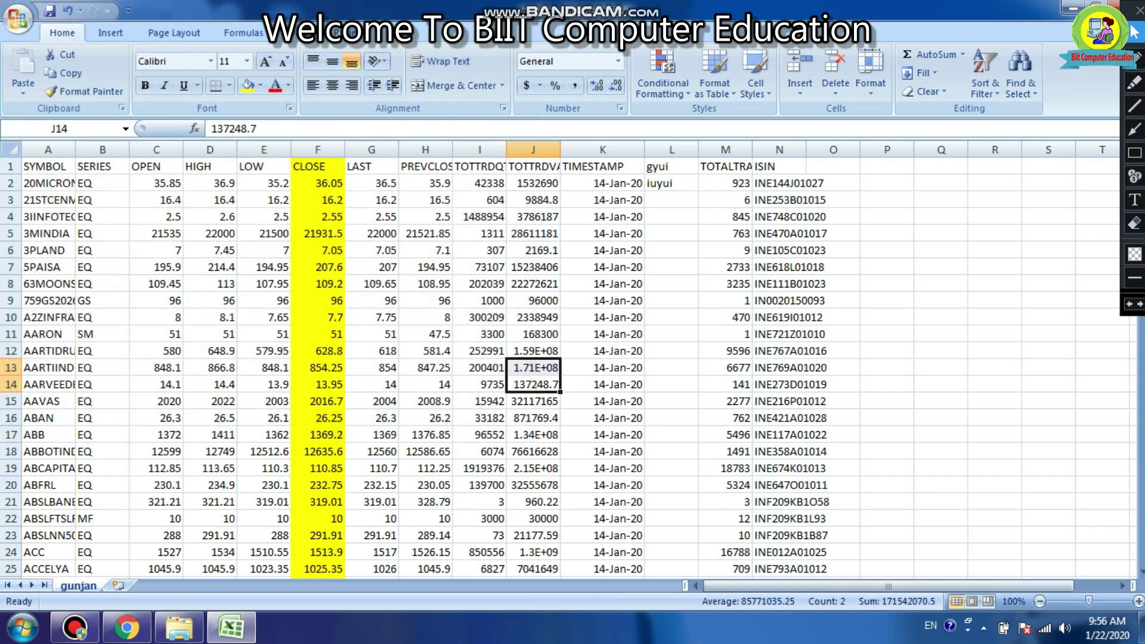
Step: Minimize Excel, the zip folder and the browser, then reopen the gunjan workbook from the Desktop
click(1072, 9)
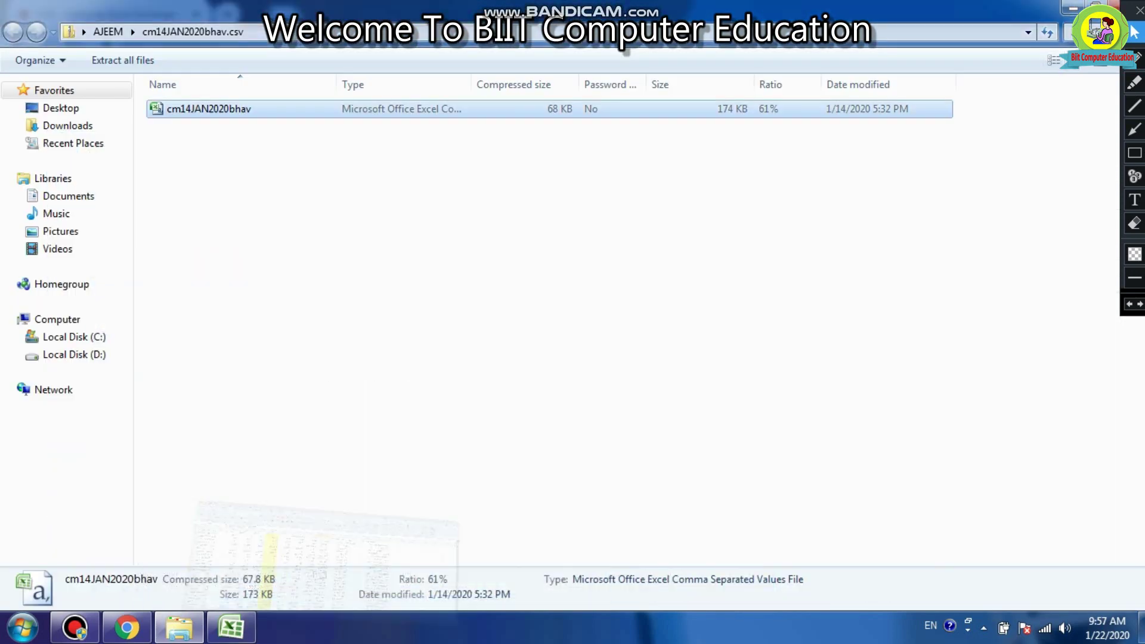
click(1072, 9)
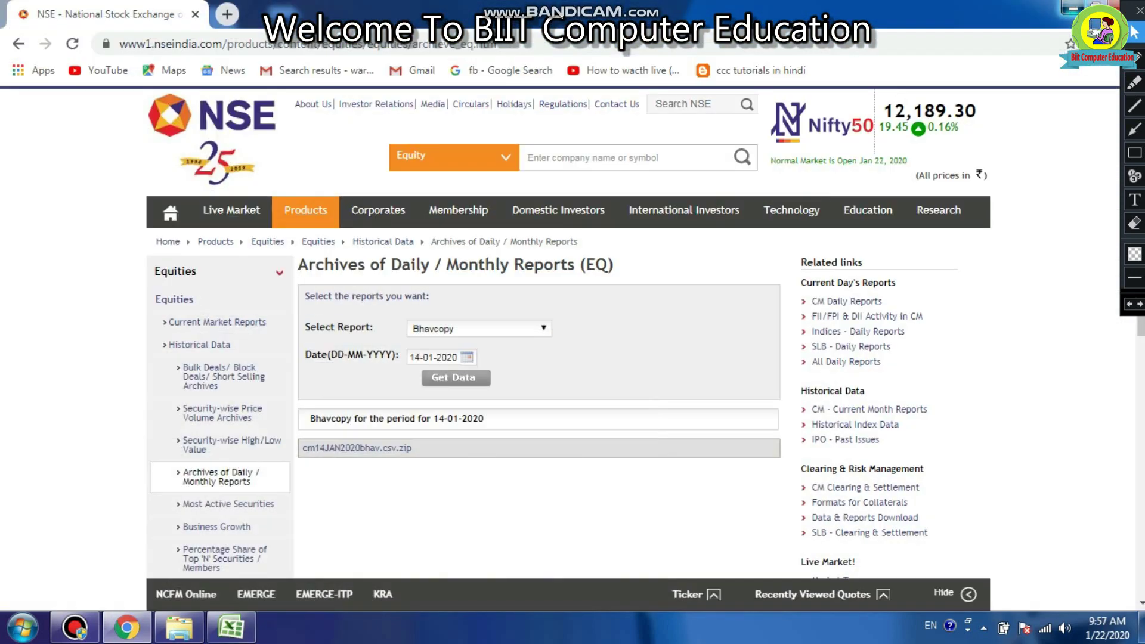
click(1072, 8)
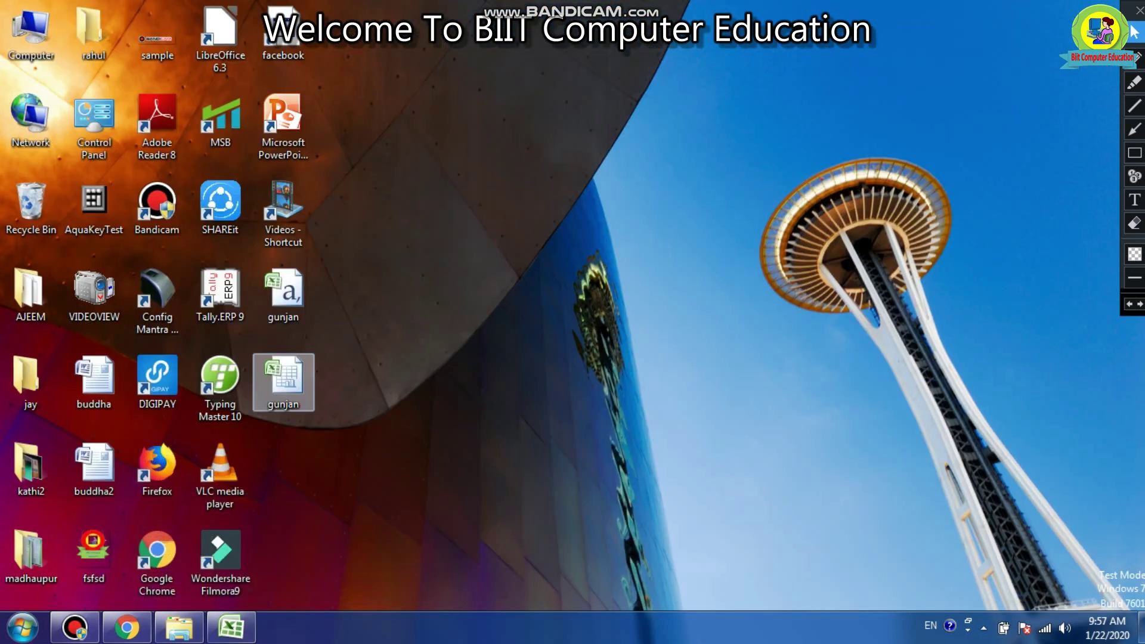
double_click(283, 378)
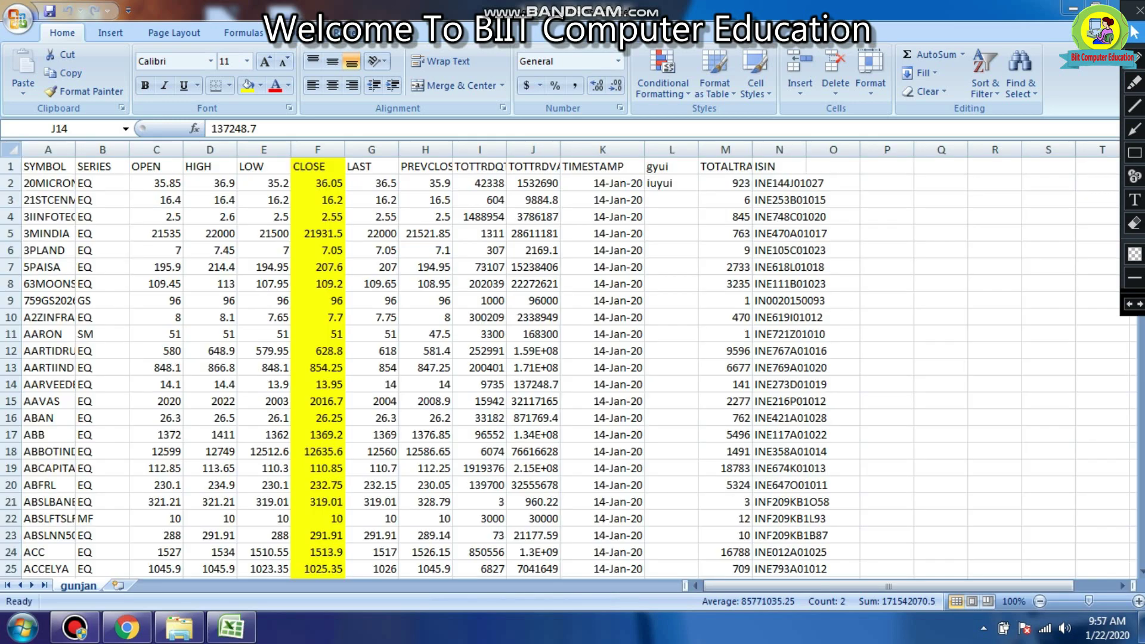